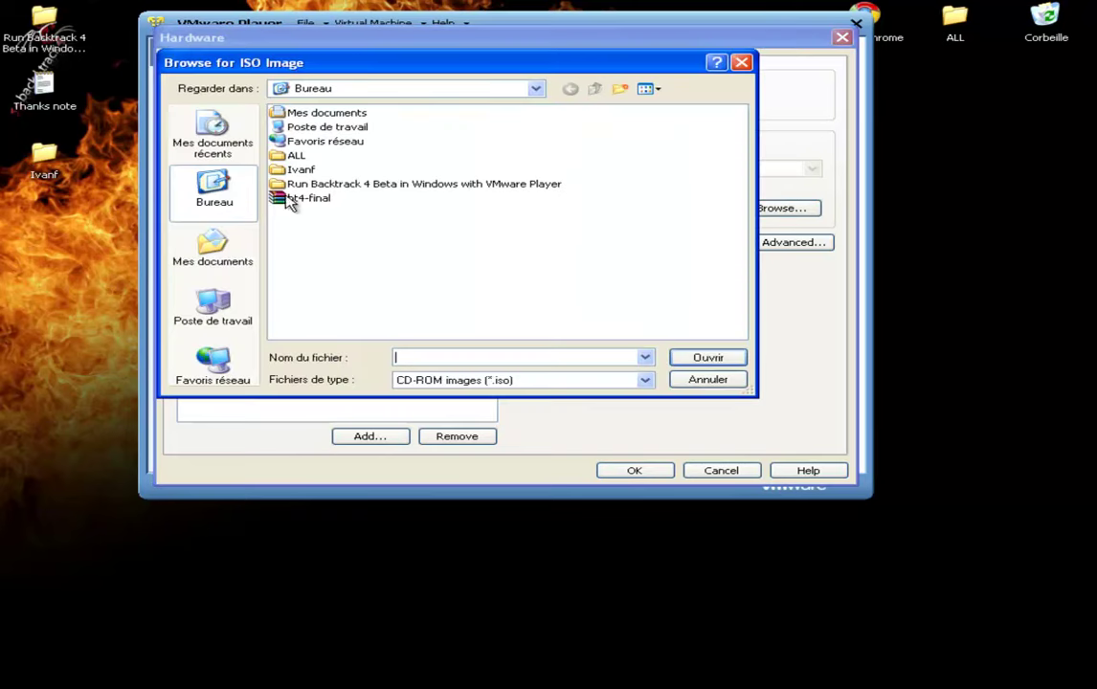
Step: Assign the bt4-final ISO image to the virtual CD/DVD drive and remove the floppy drive from the hardware
left_click(290, 203)
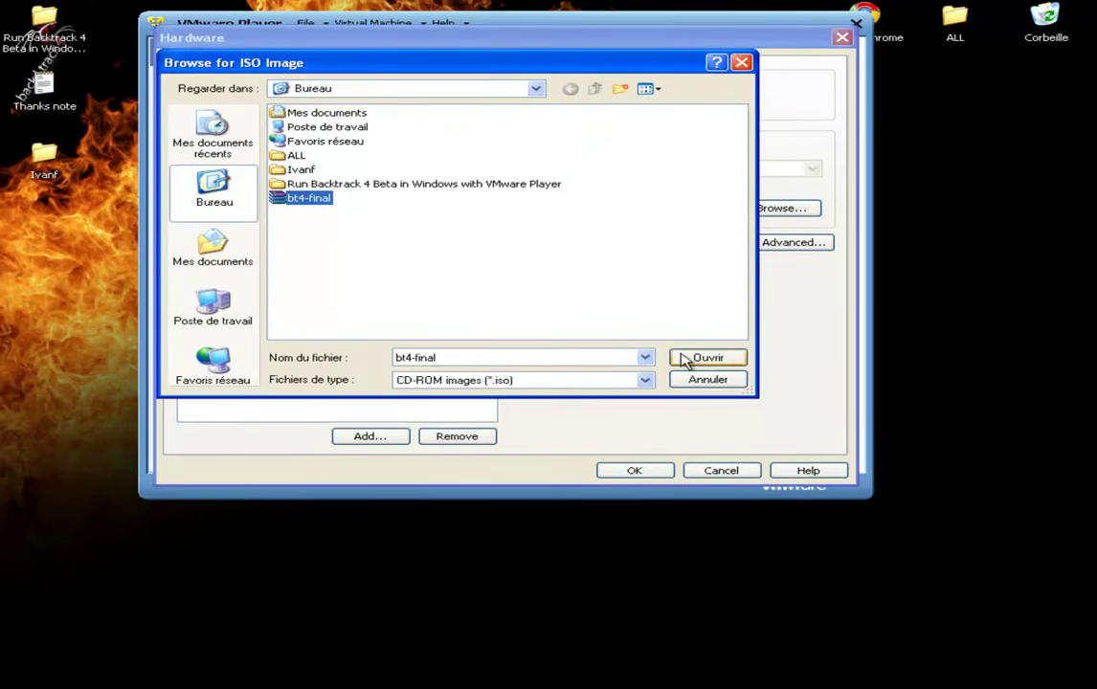
left_click(722, 360)
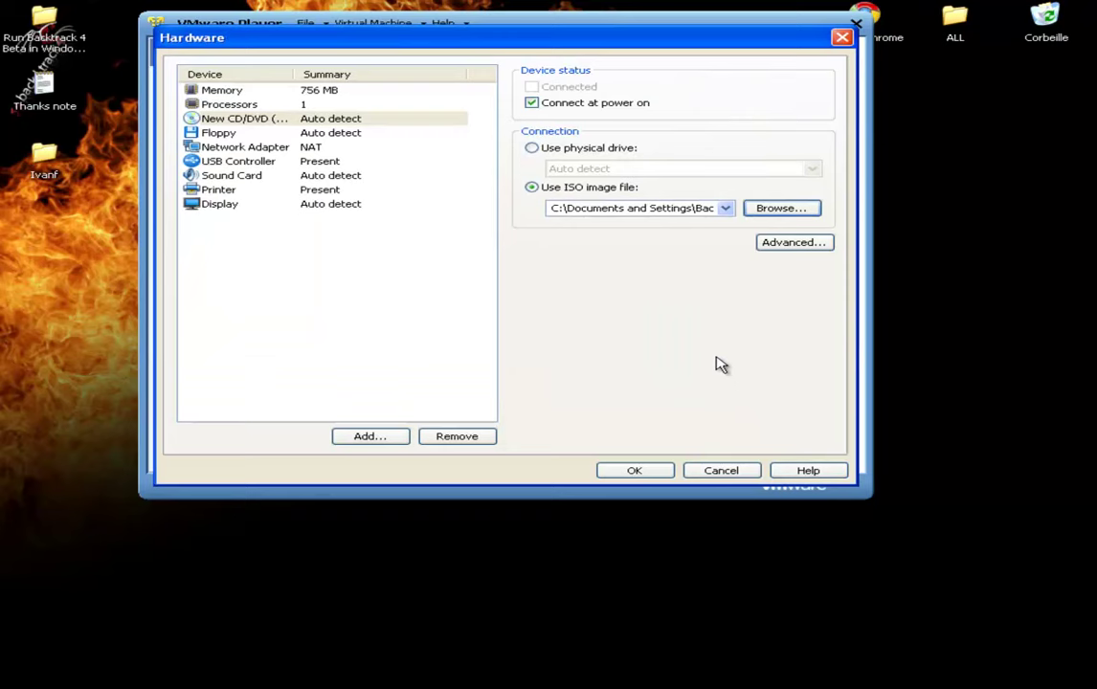
left_click(302, 132)
left_click(457, 436)
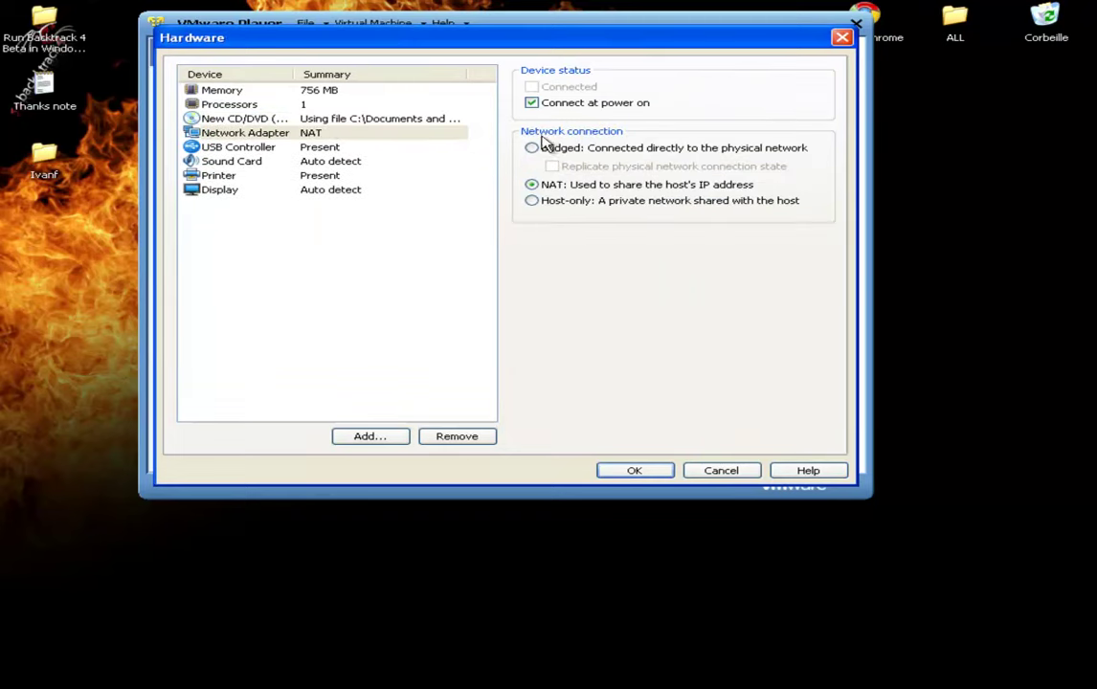
Step: Set the network adapter to Bridged with the physical network connection state replicated
left_click(247, 135)
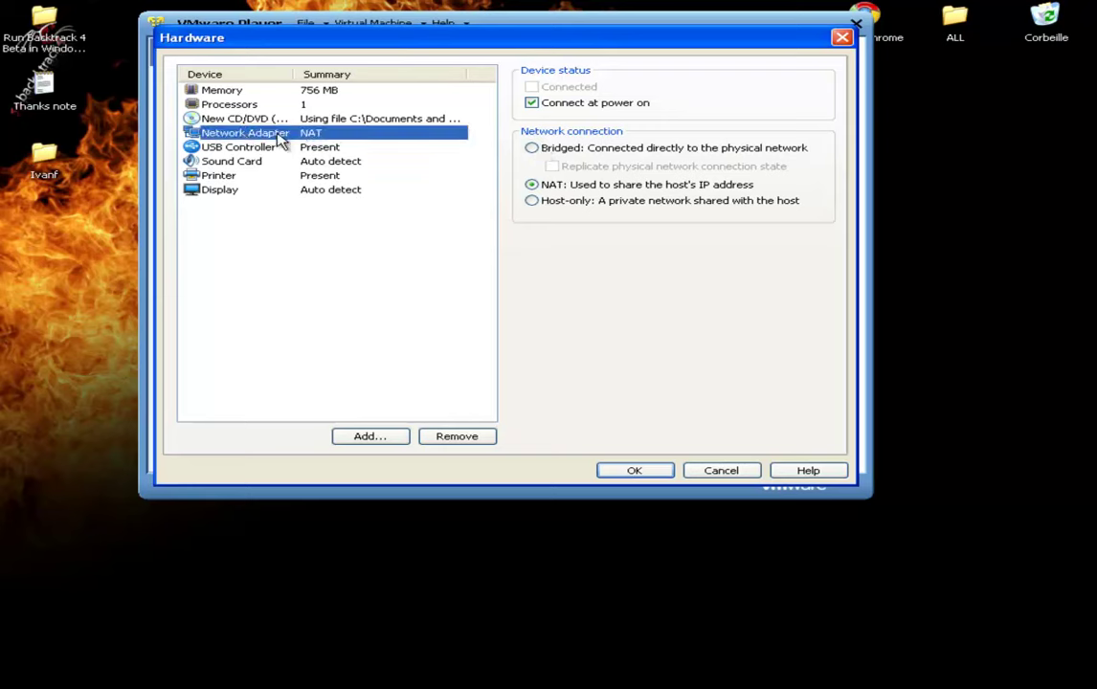
left_click(531, 149)
left_click(551, 166)
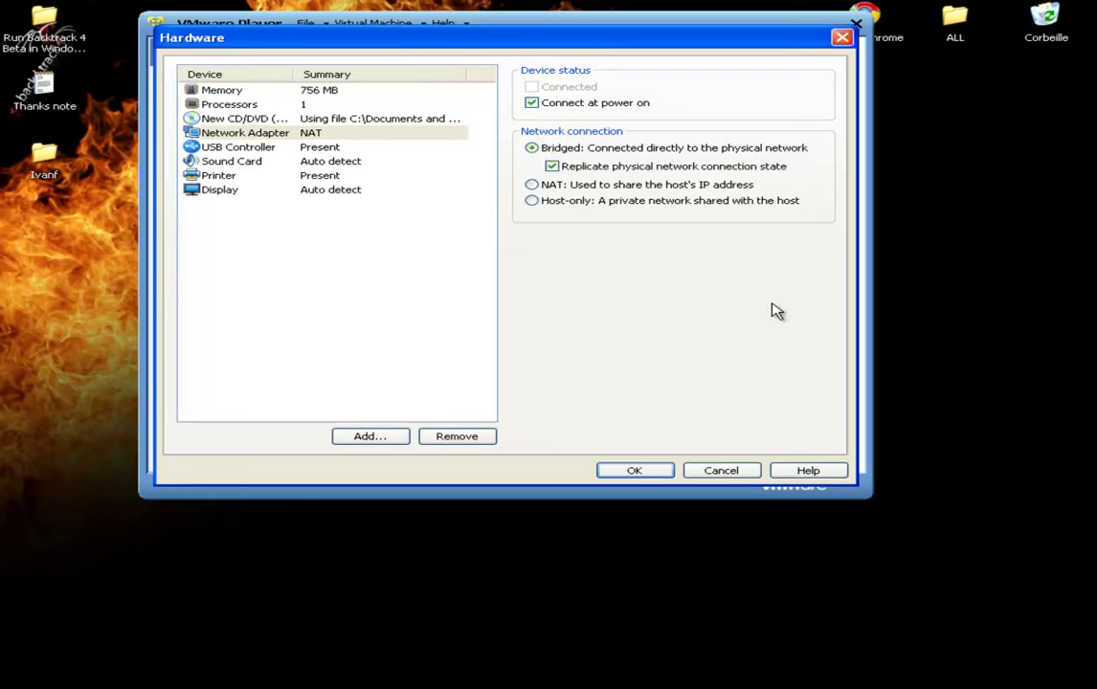
Step: Remove the printer from the virtual hardware and finish creating the BackTrack 4 Final virtual machine
left_click(304, 146)
left_click(337, 162)
left_click(372, 176)
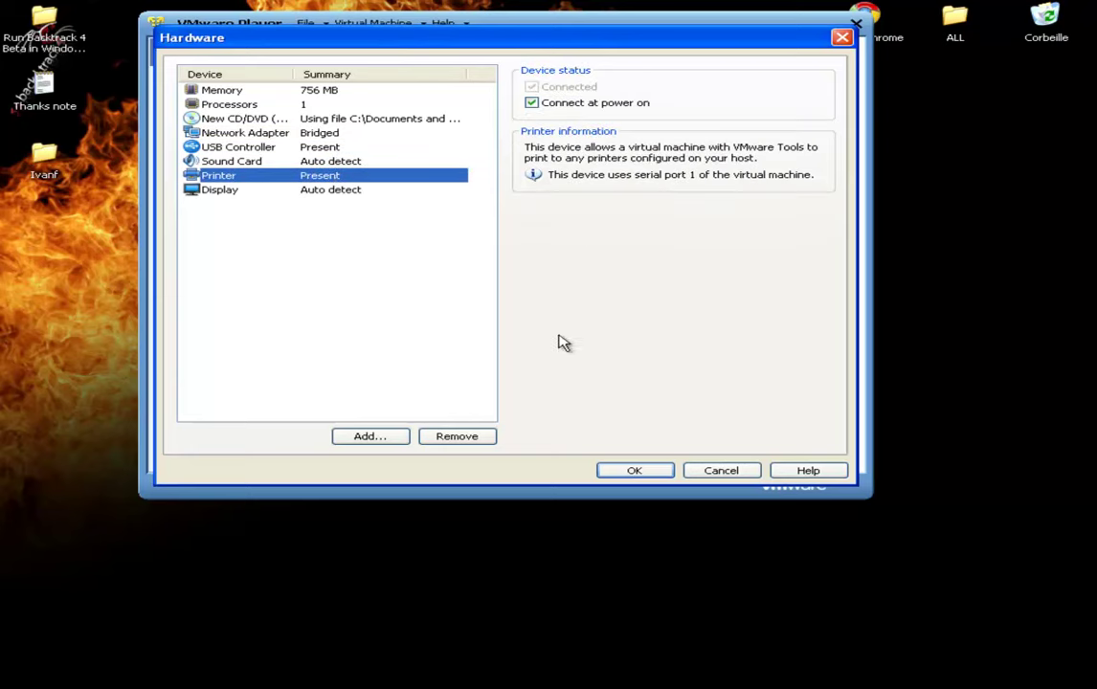
left_click(478, 436)
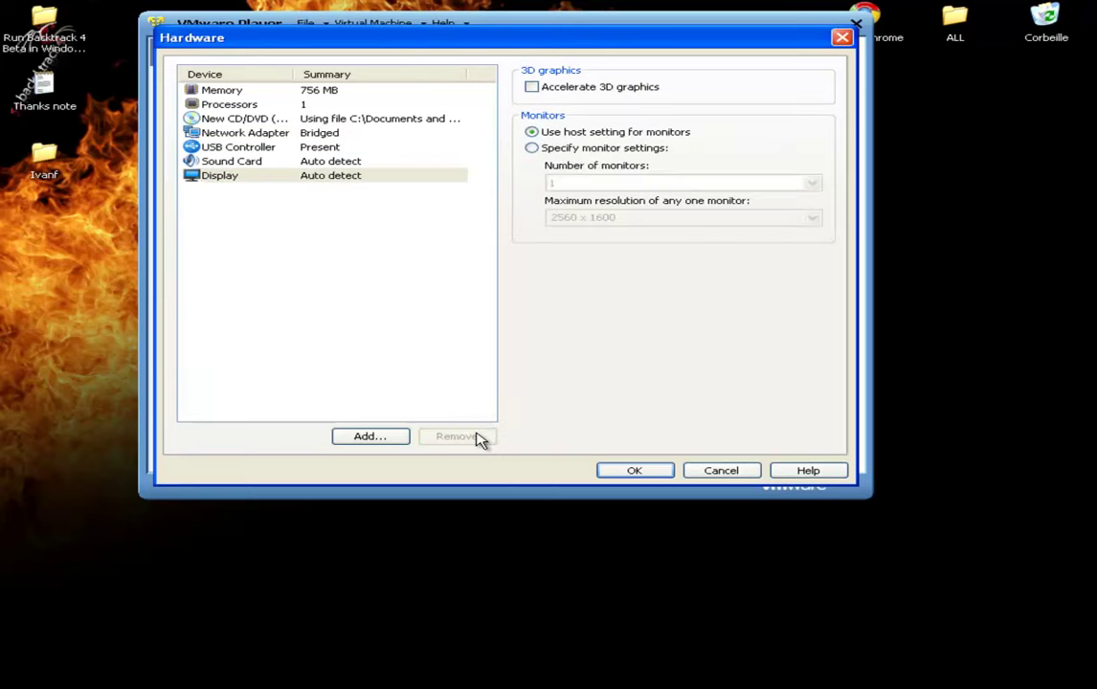
left_click(650, 471)
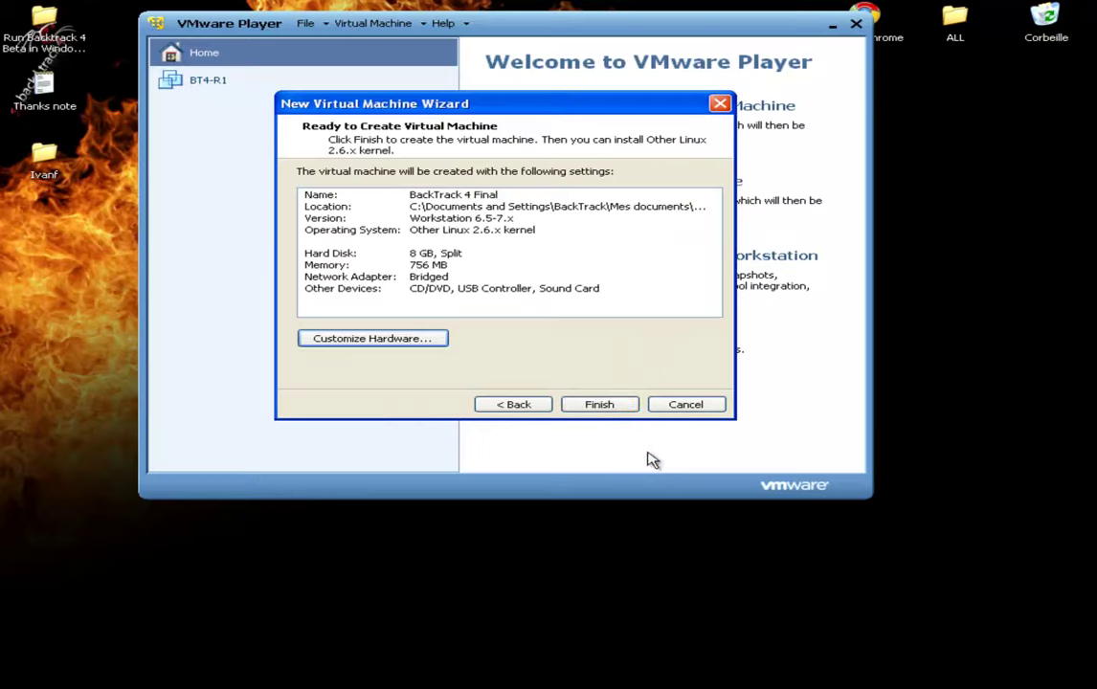
left_click(599, 404)
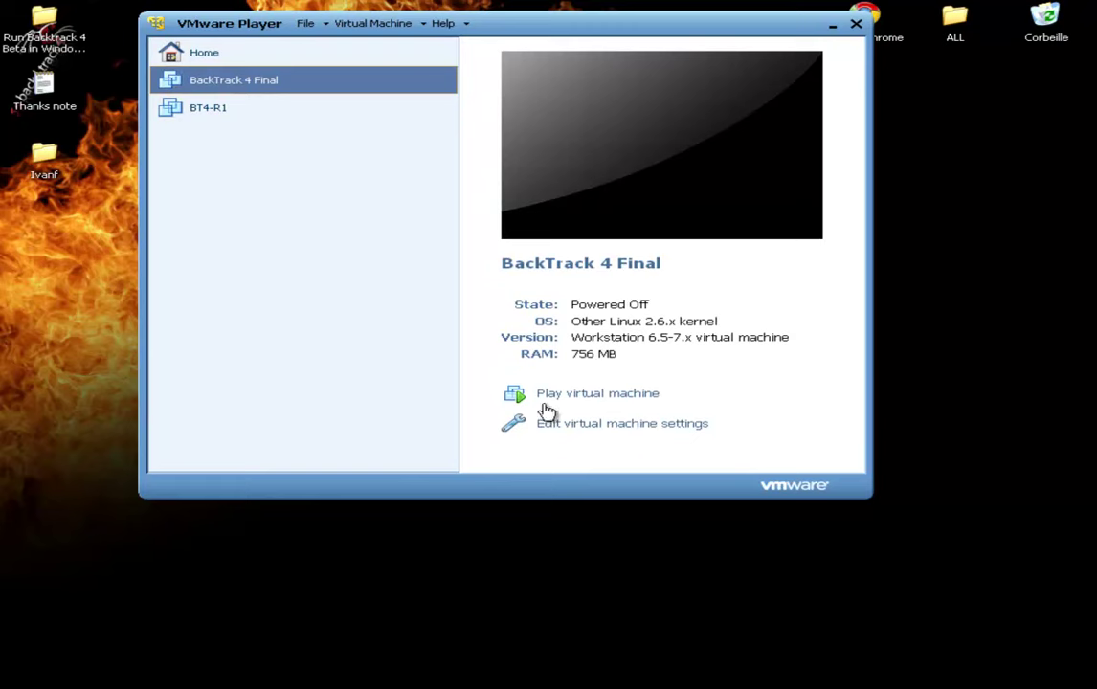
Step: Power on the BackTrack 4 Final virtual machine and boot the Start BackTrack FrameBuffer (1024x768) entry
left_click(368, 24)
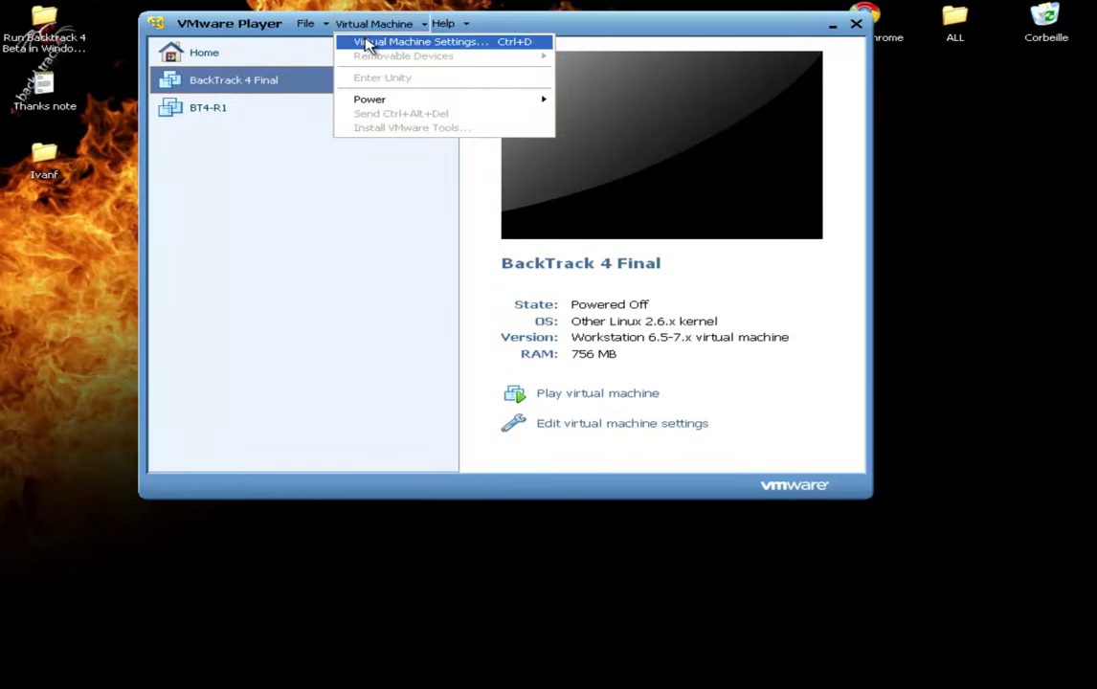
mouse_move(367, 98)
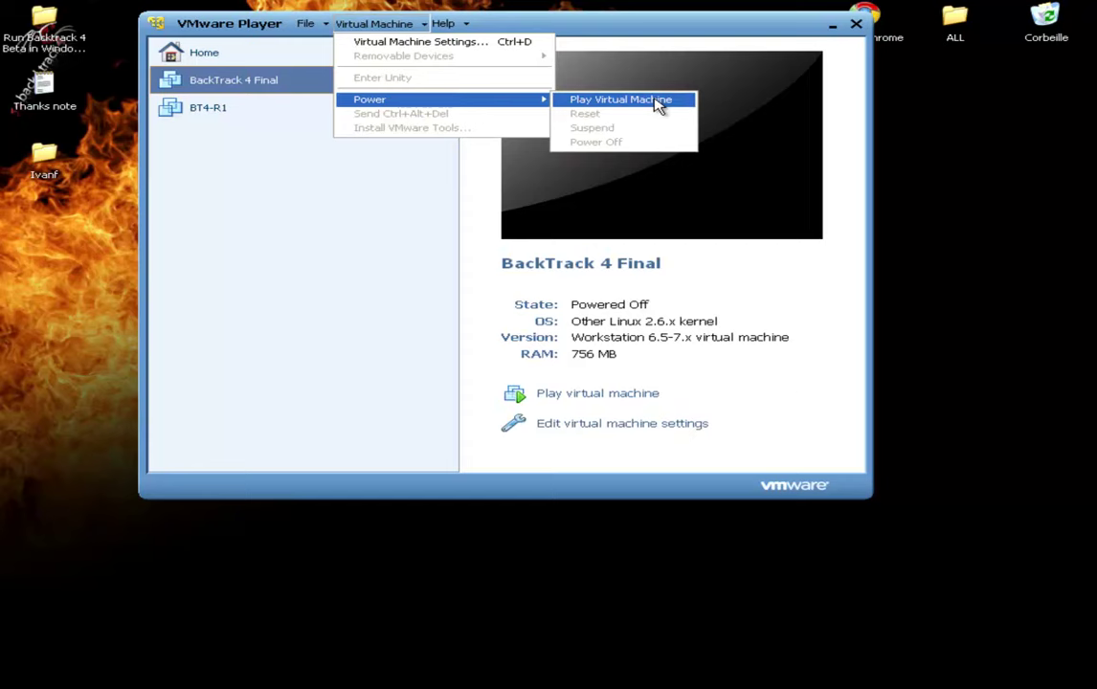
left_click(778, 385)
left_click(641, 392)
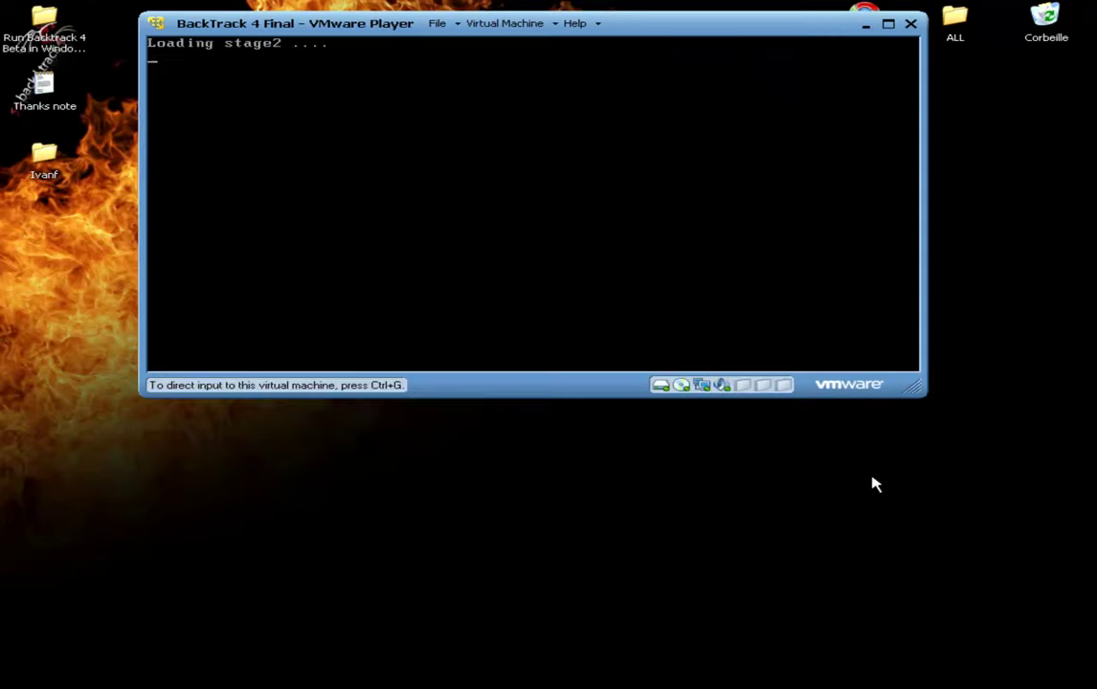
left_click(497, 88)
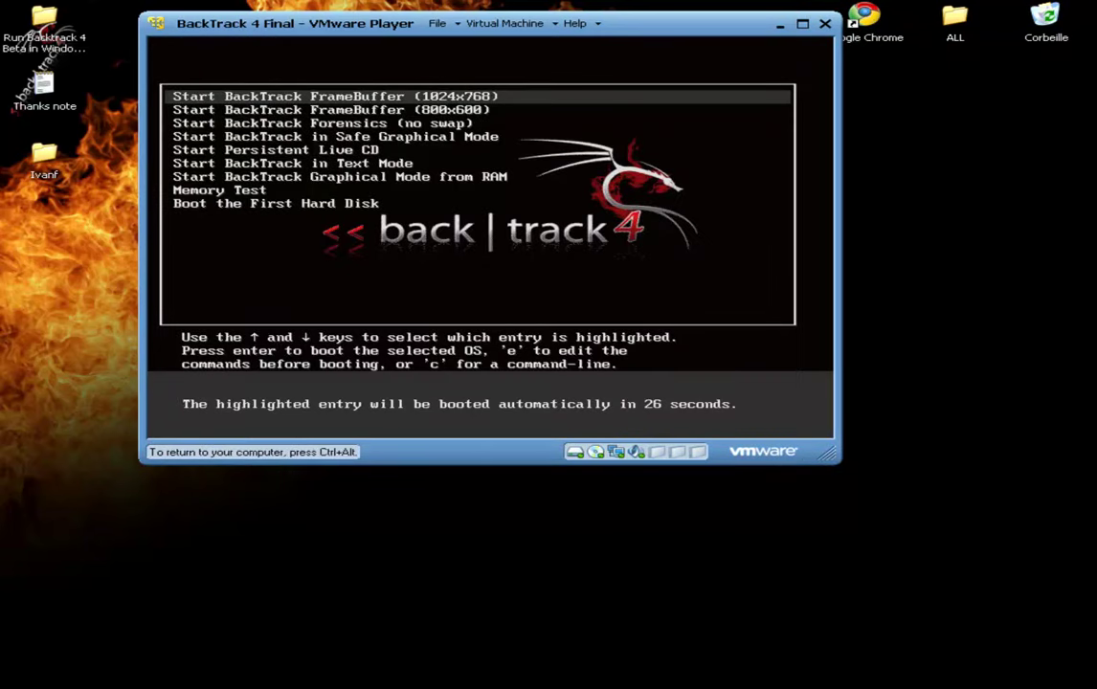
key("Return")
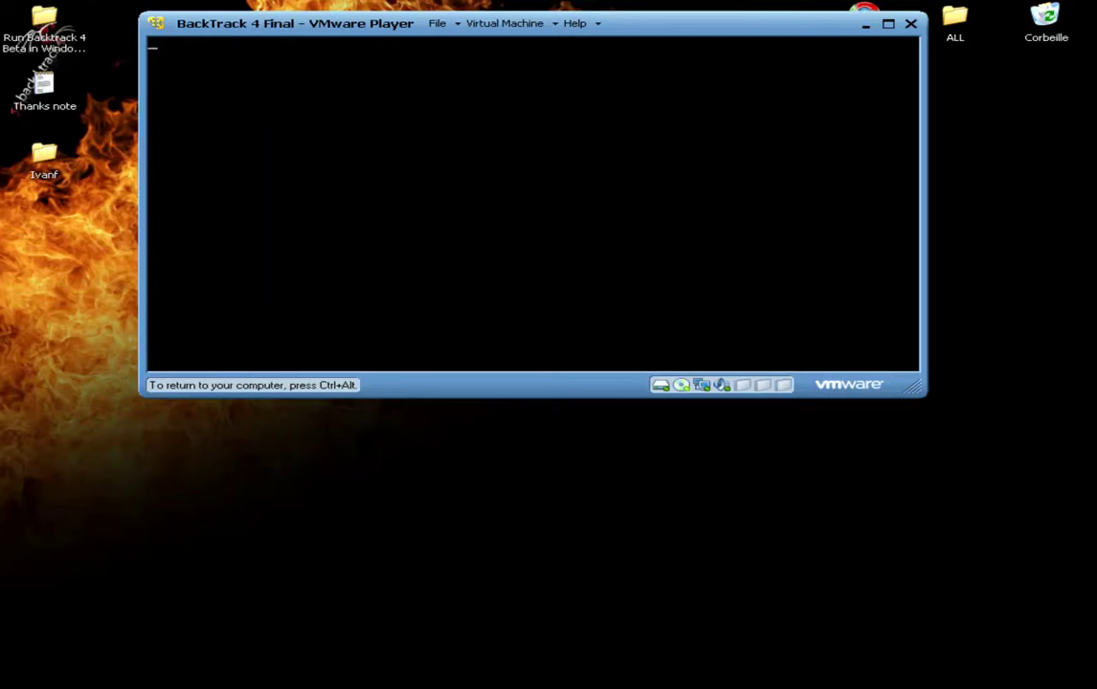
Step: Start the graphical desktop from the root shell with startx and postpone the VMware Tools installation reminder
key("ctrl+alt")
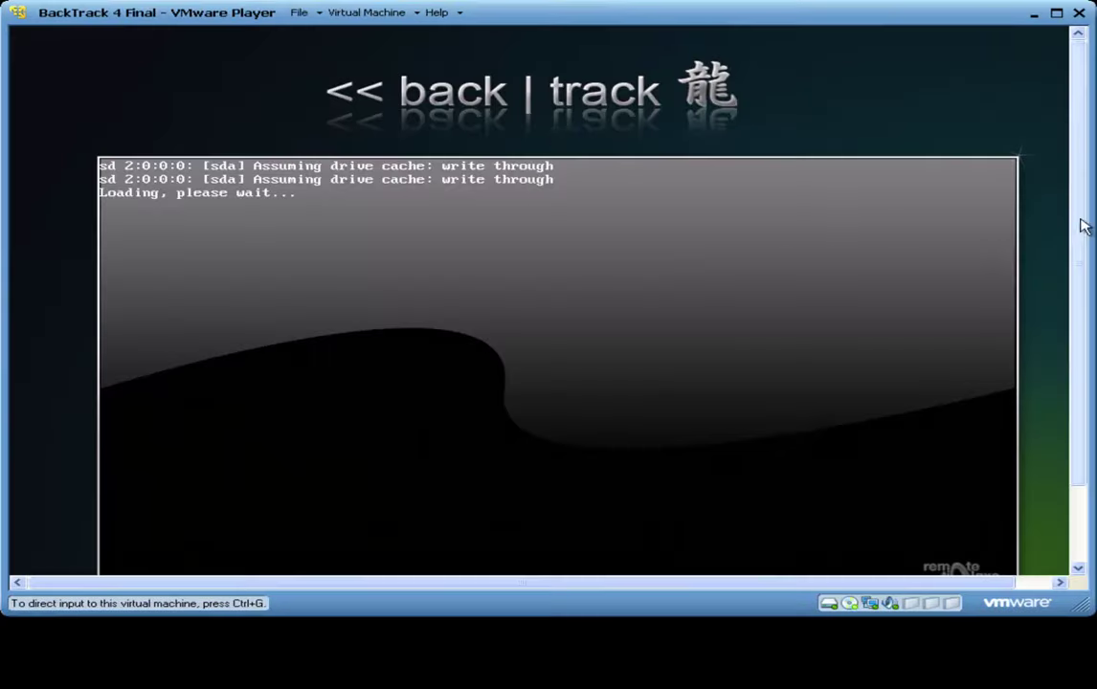
left_click_drag(1084, 226, 1076, 313)
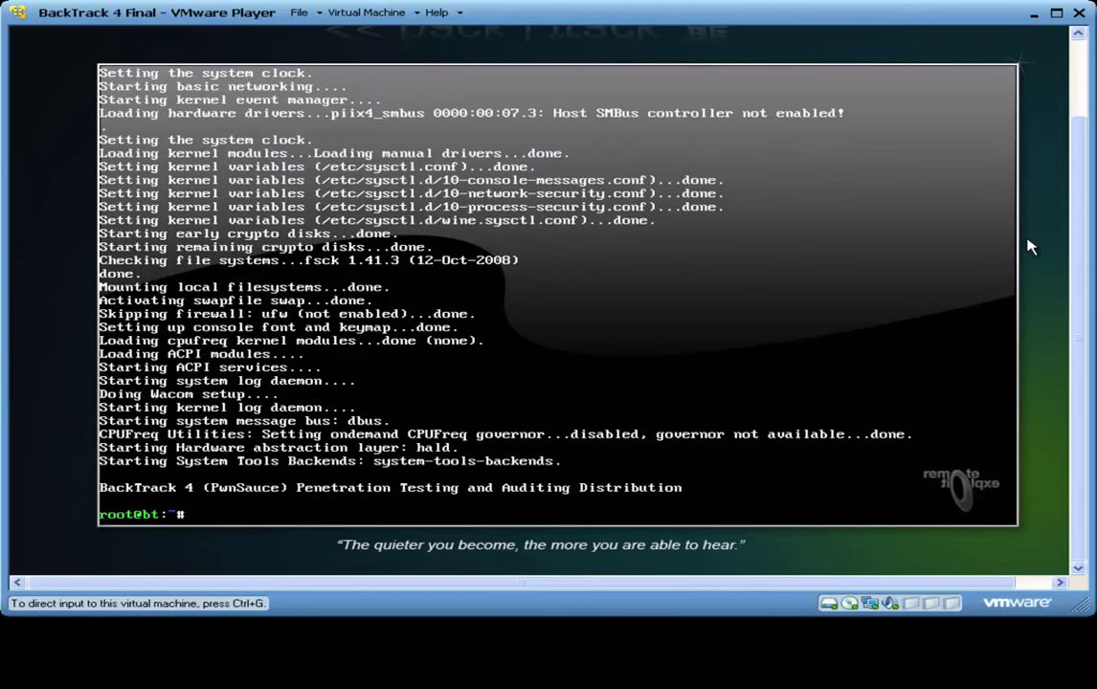
left_click(174, 458)
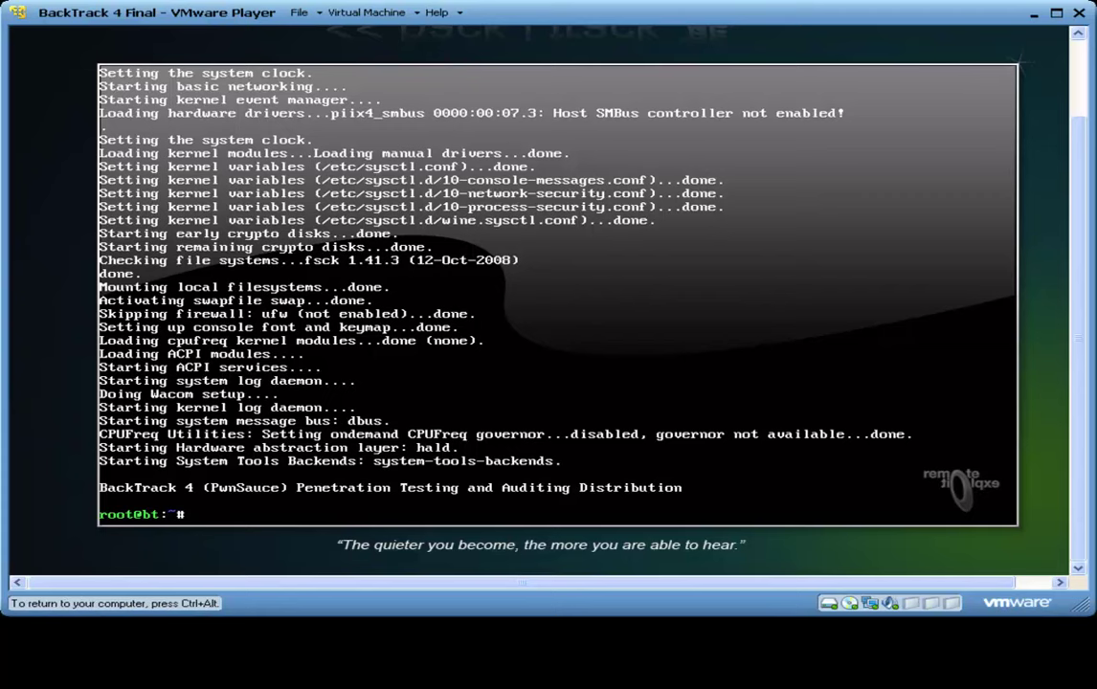
type("startx")
key("Return")
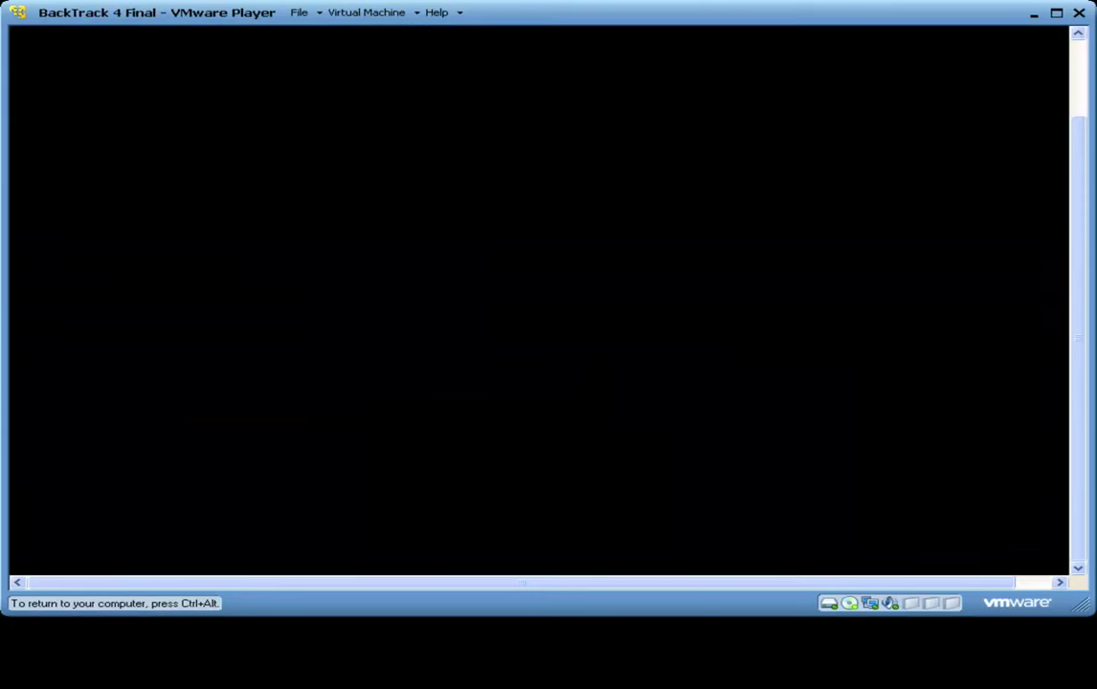
key("ctrl+alt")
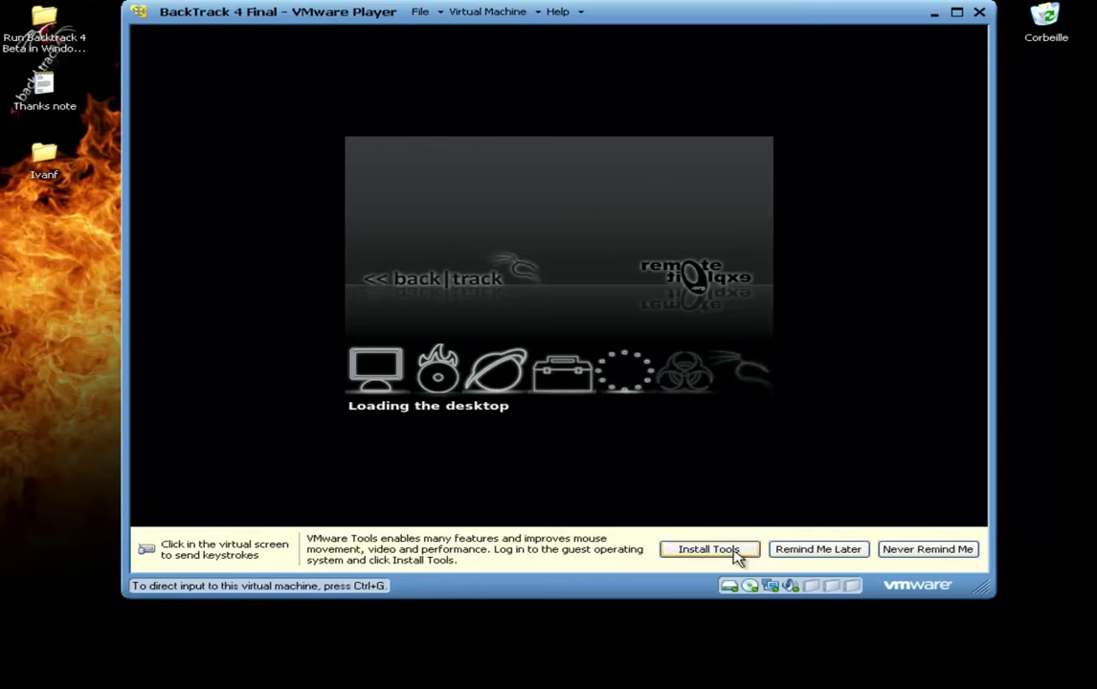
left_click(844, 553)
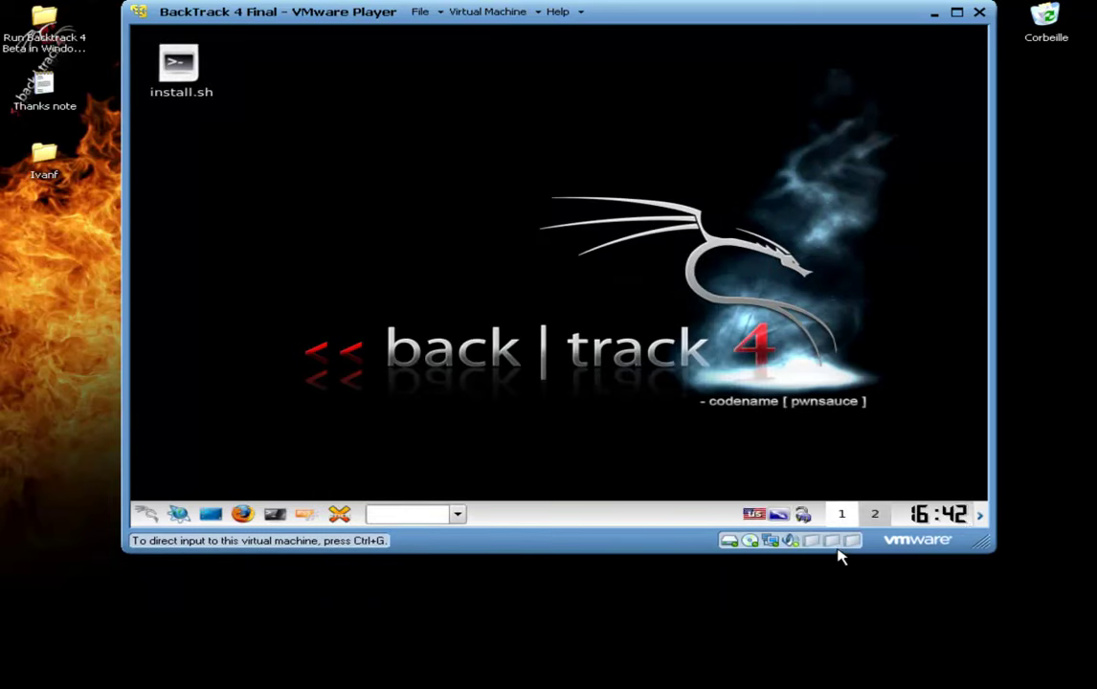
Step: Switch the BackTrack desktop's keyboard layout to French and open a Konsole shell
left_click(751, 516)
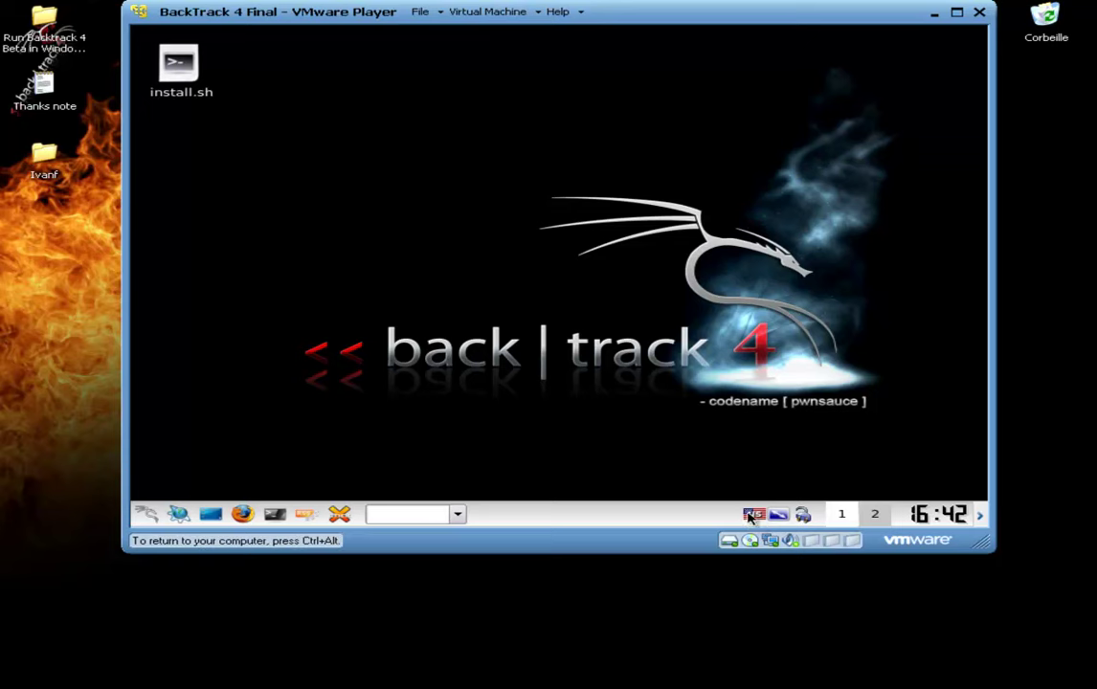
left_click(751, 515)
left_click(660, 429)
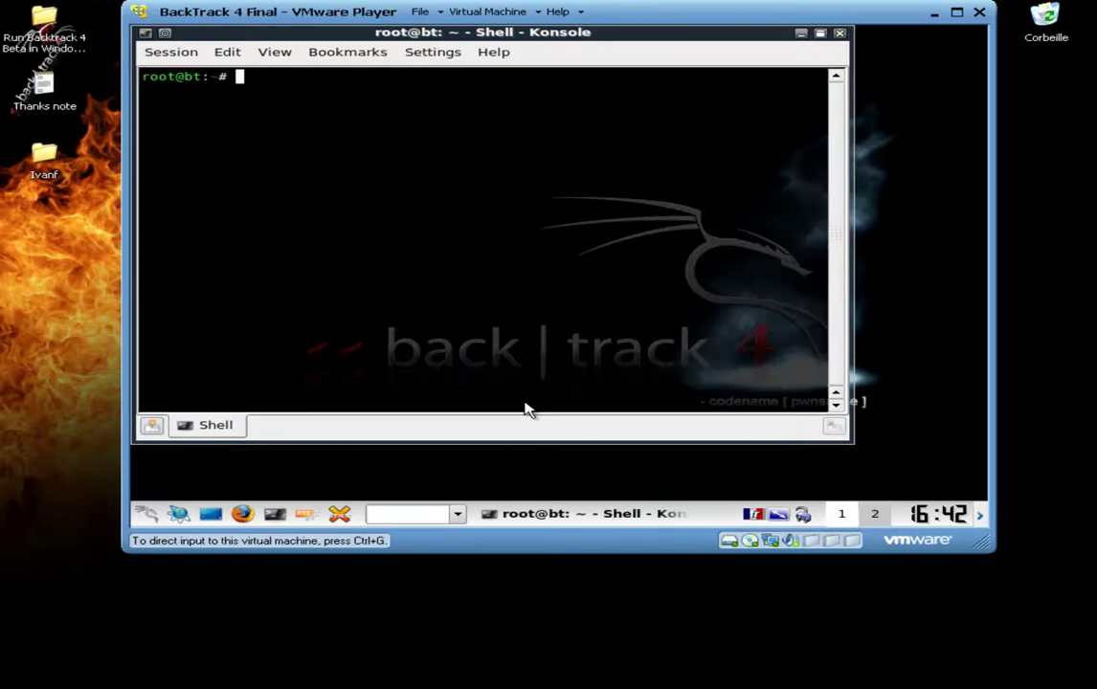
Step: Start the network services by running /etc/init.d/networking start in Konsole, and minimize the shell window
left_click(304, 113)
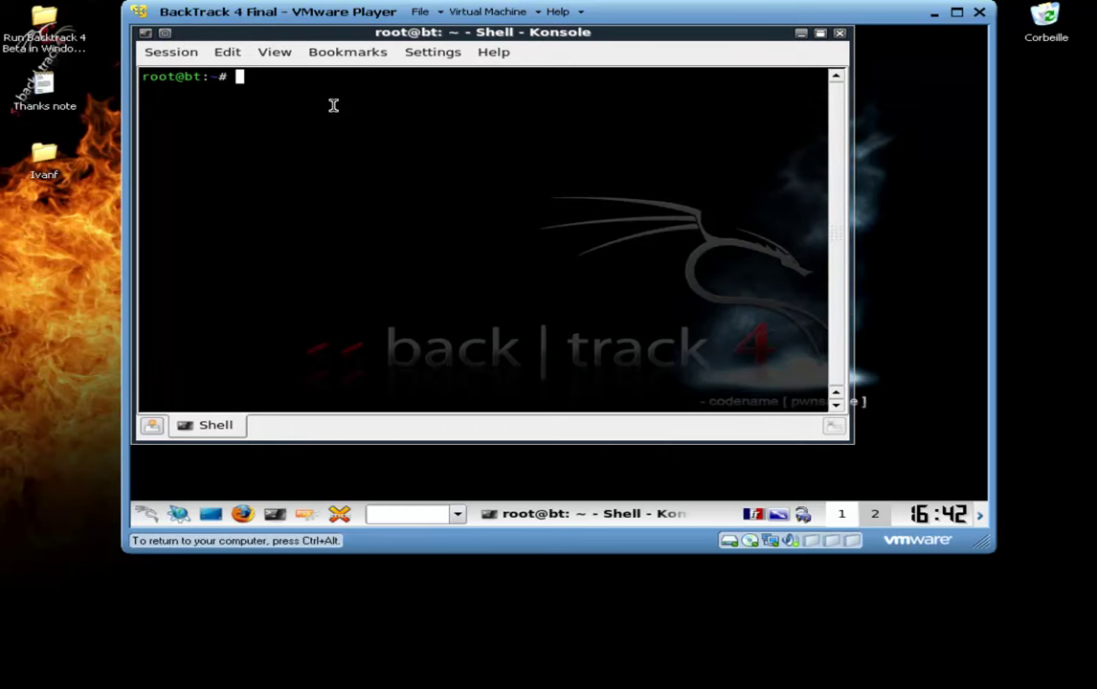
type("~/")
key("BackSpace")
key("BackSpace")
type("/etc/init.d/ne")
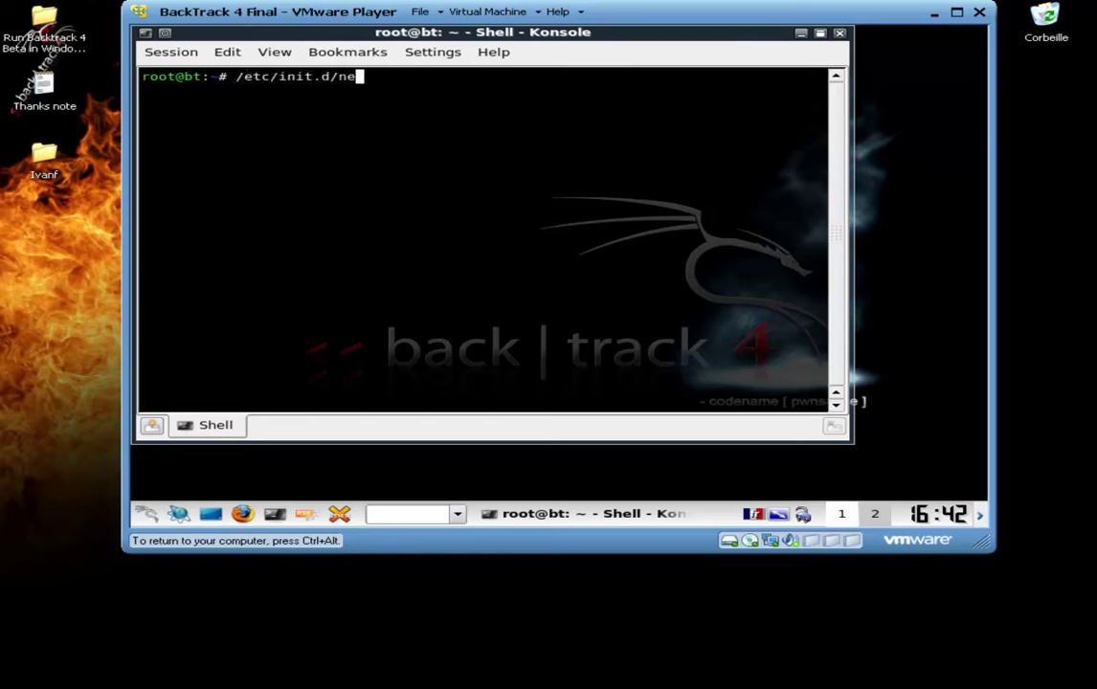
type("tworking")
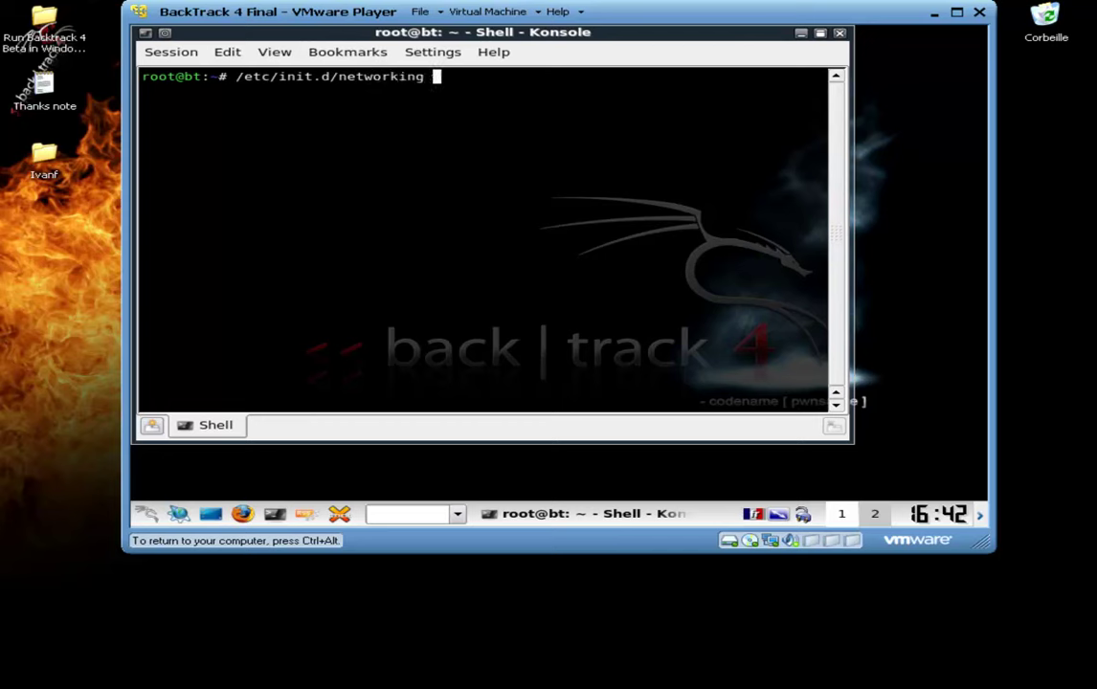
type(" start")
key("Return")
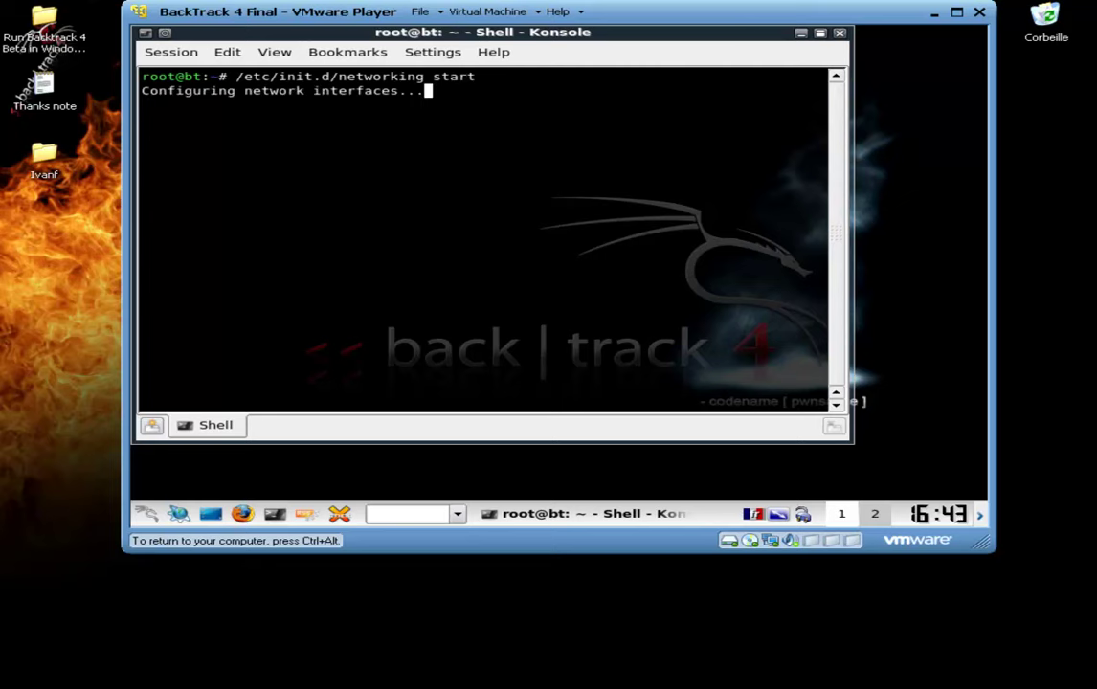
left_click(800, 34)
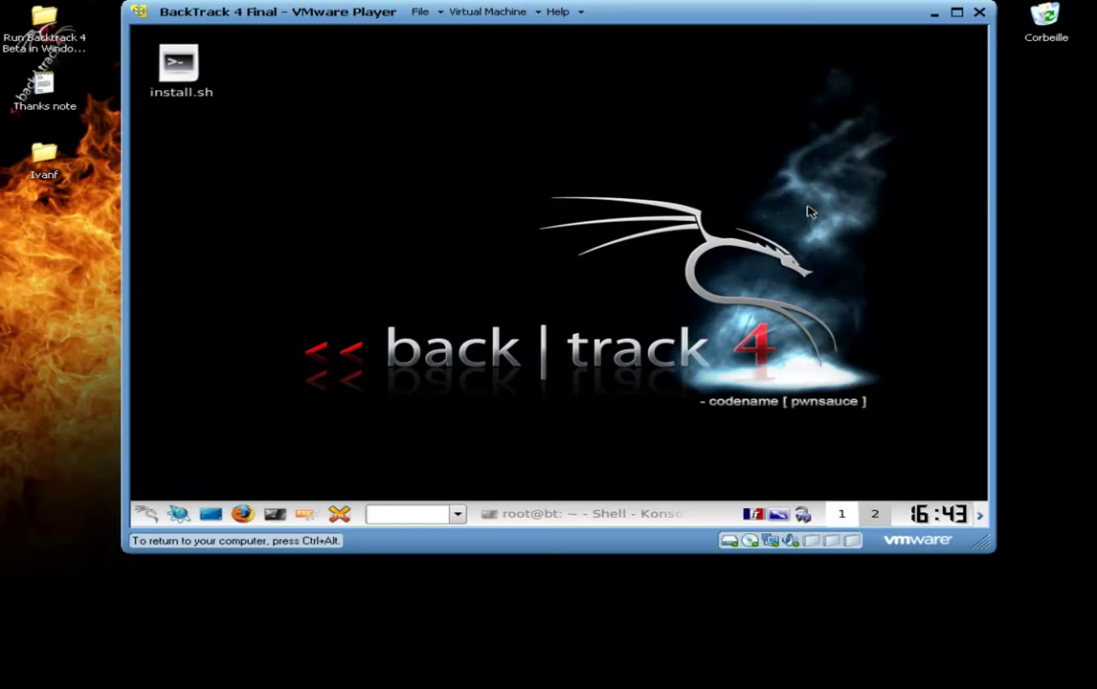
Step: Load google.com in Firefox to check the internet connection, and close the browser
key("ctrl+alt")
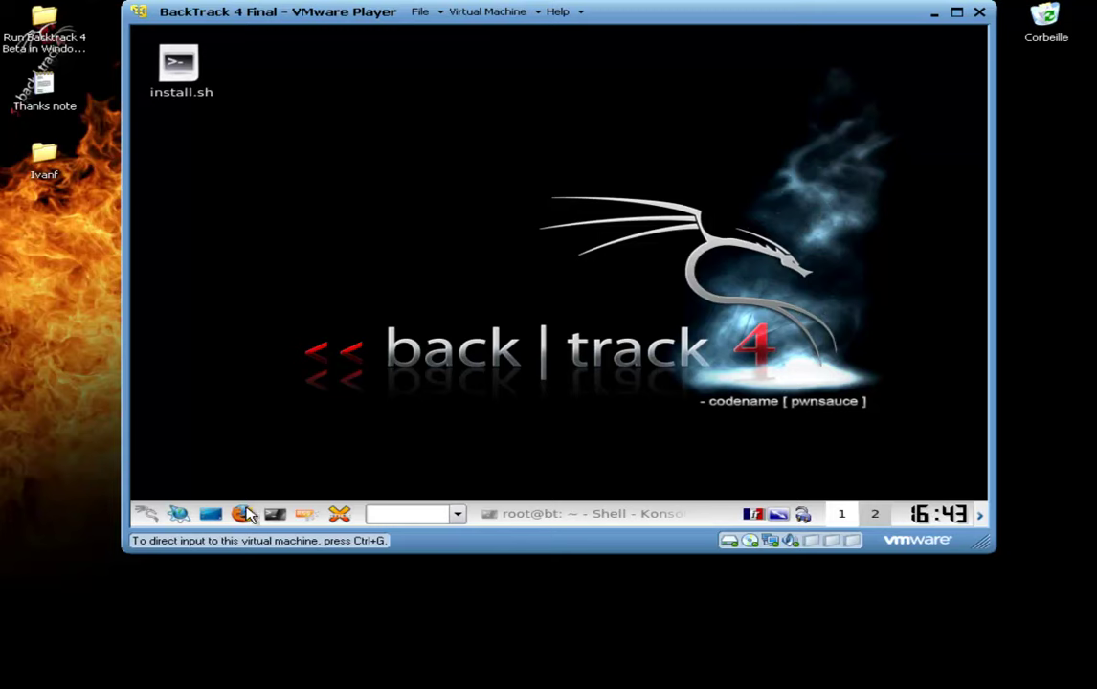
left_click(225, 461)
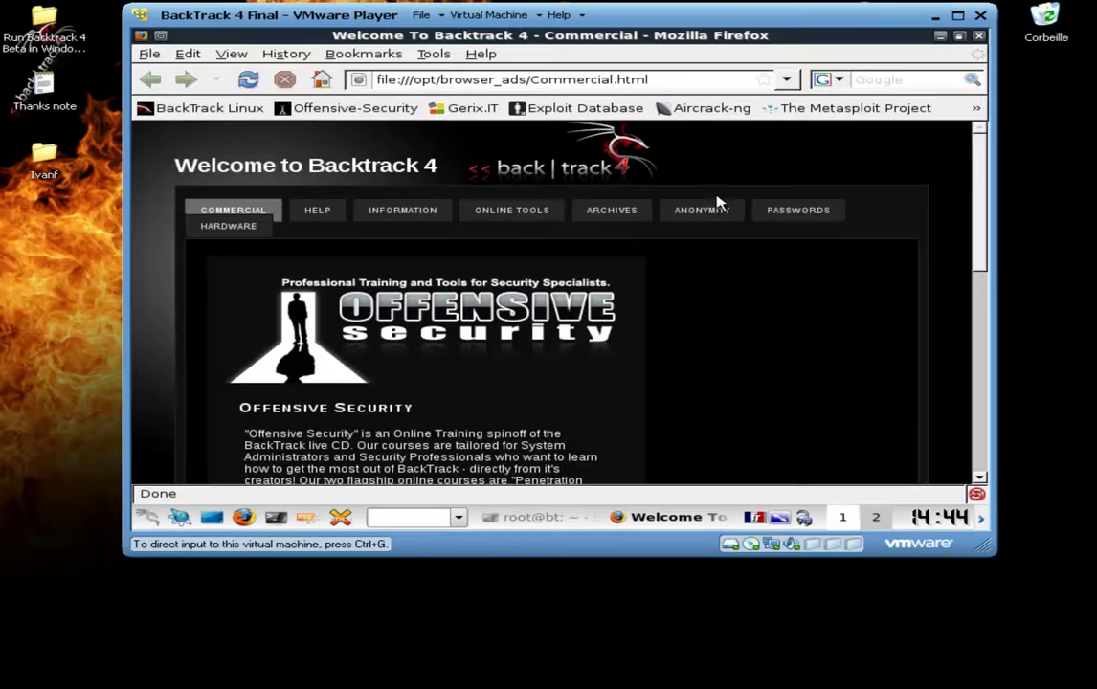
left_click(440, 79)
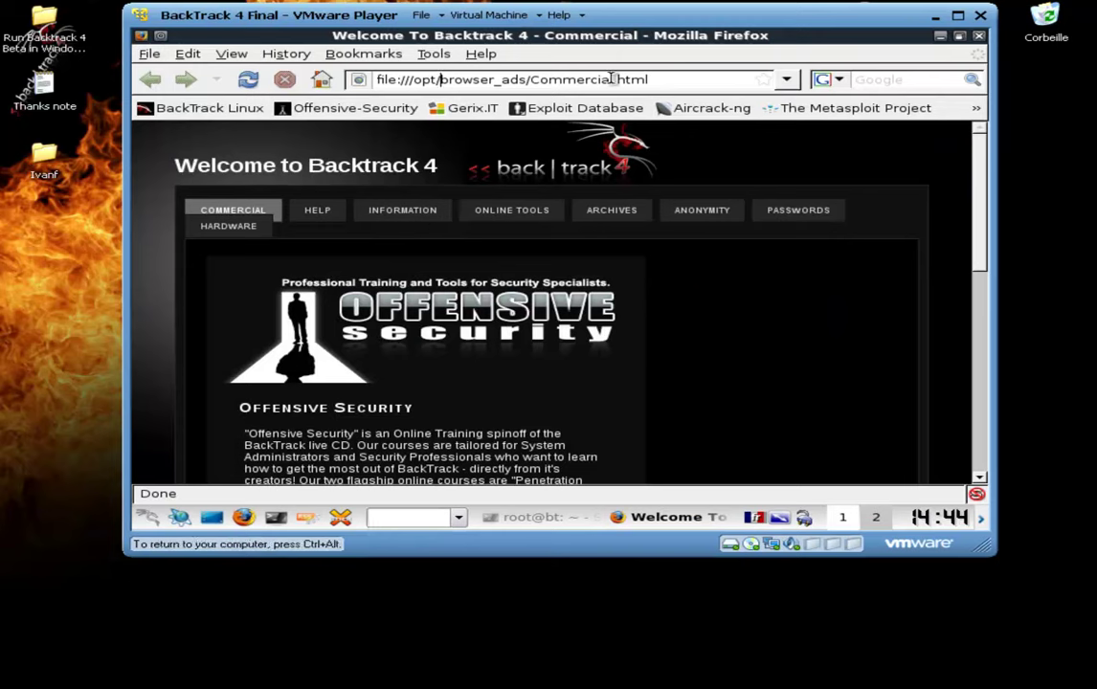
left_click(649, 78)
type("google.co")
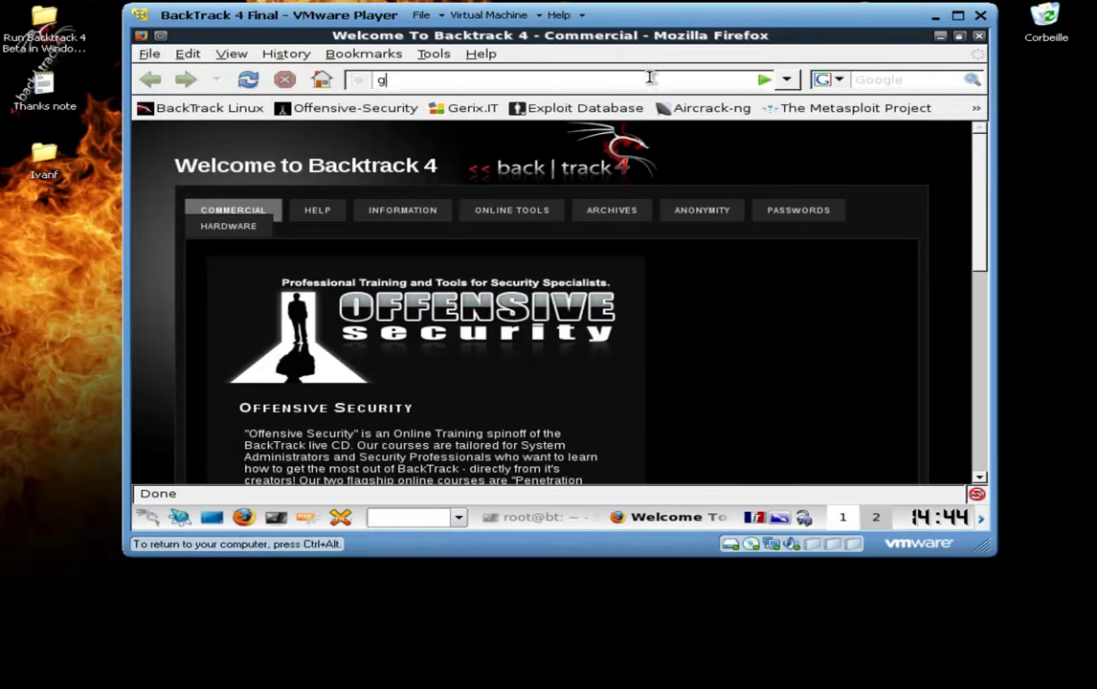
type("m")
key("Return")
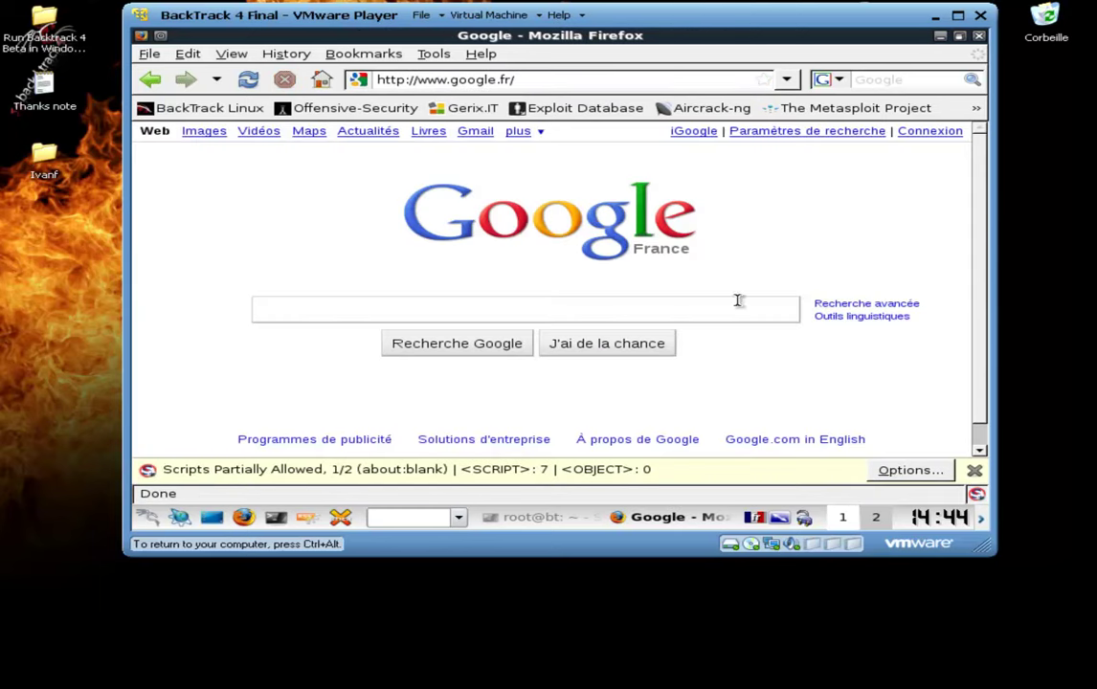
left_click(978, 37)
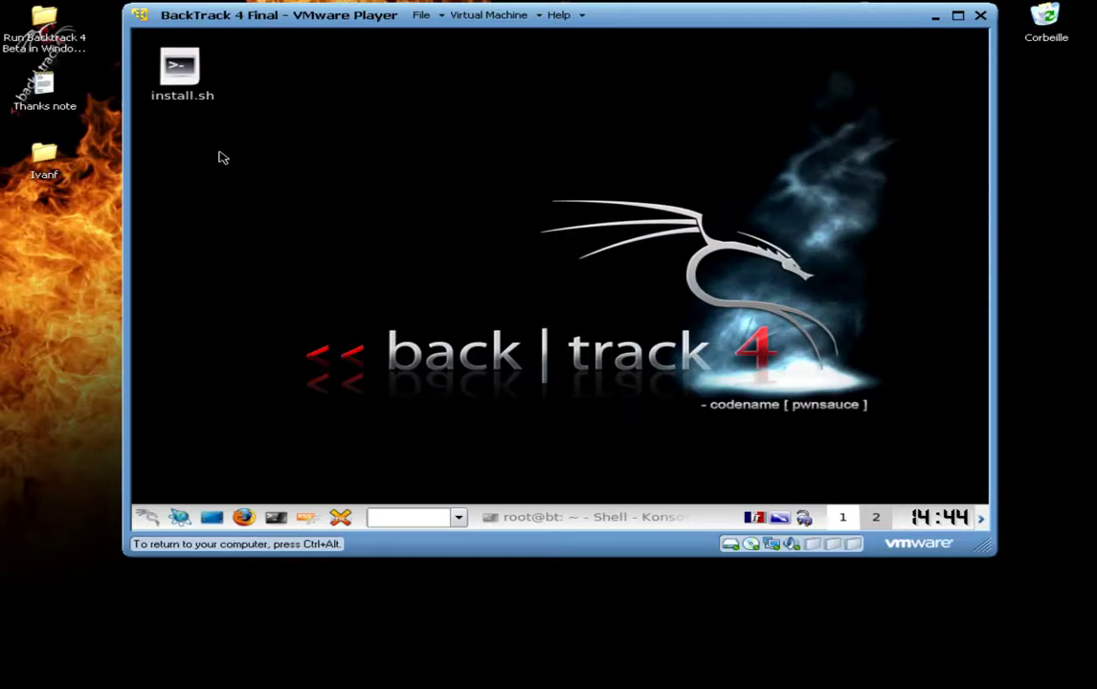
Step: Move the BackTrack desktop's taskbar to the left edge and browse the Backtrack tool categories, including Vulnerability Identification
left_click_drag(690, 513, 171, 331)
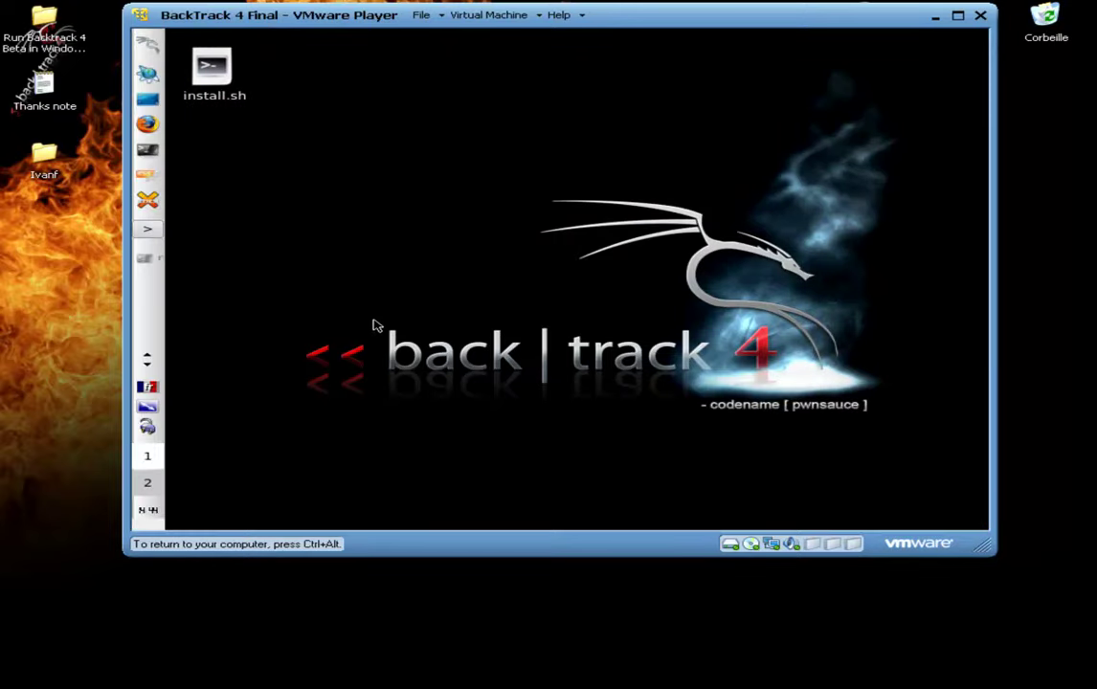
left_click(146, 55)
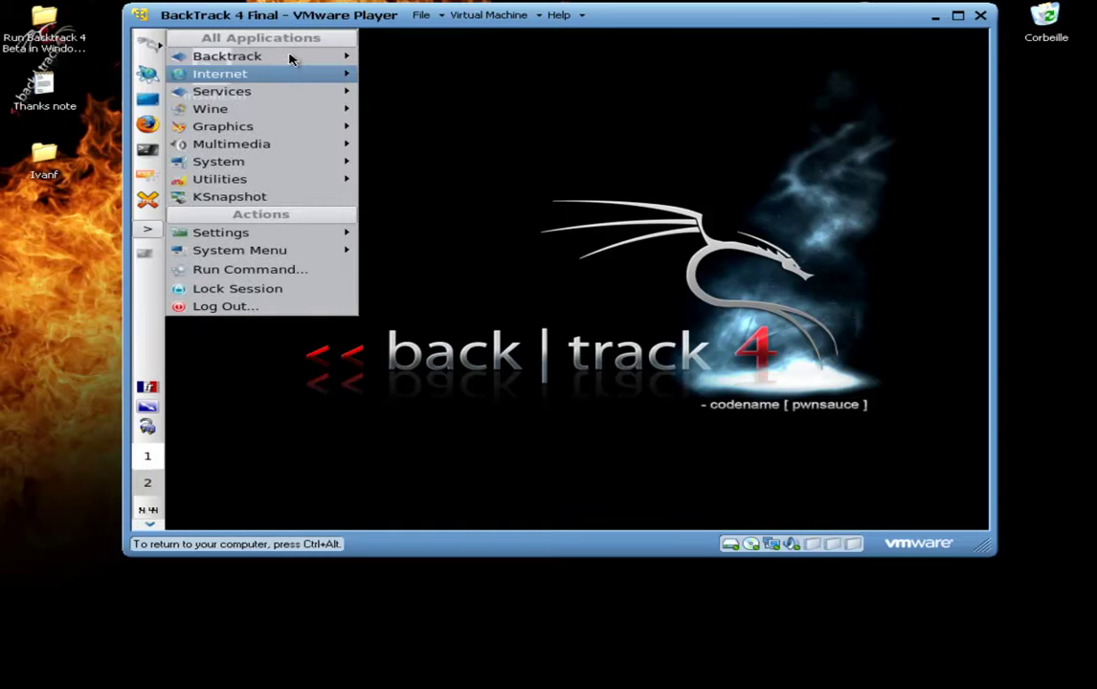
mouse_move(296, 57)
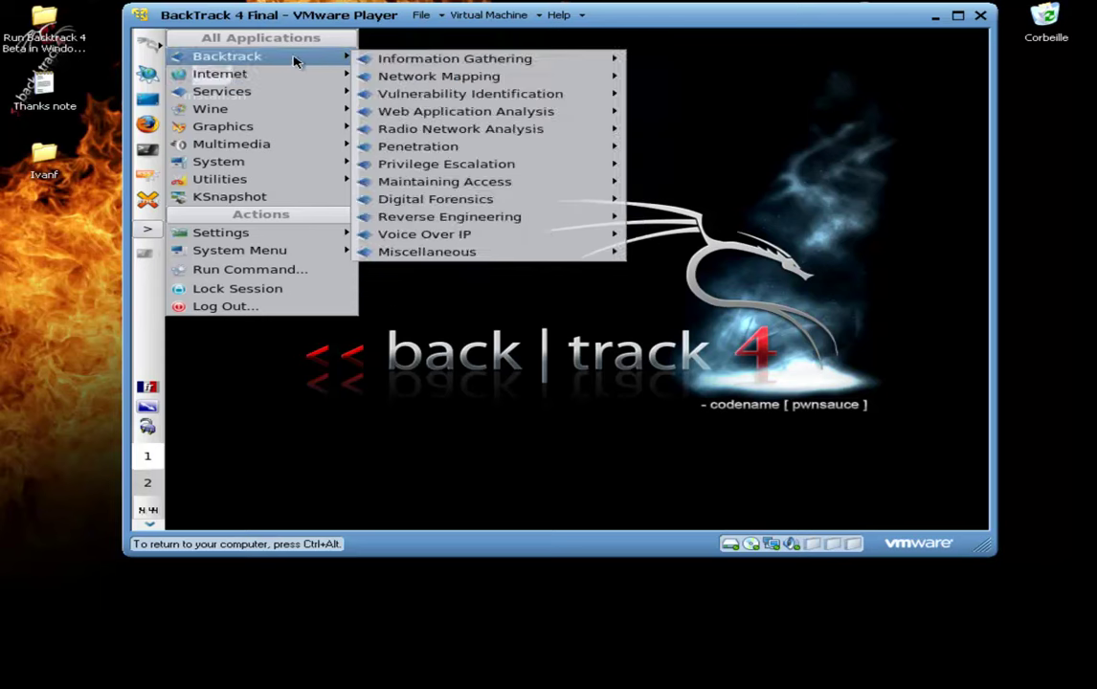
mouse_move(466, 65)
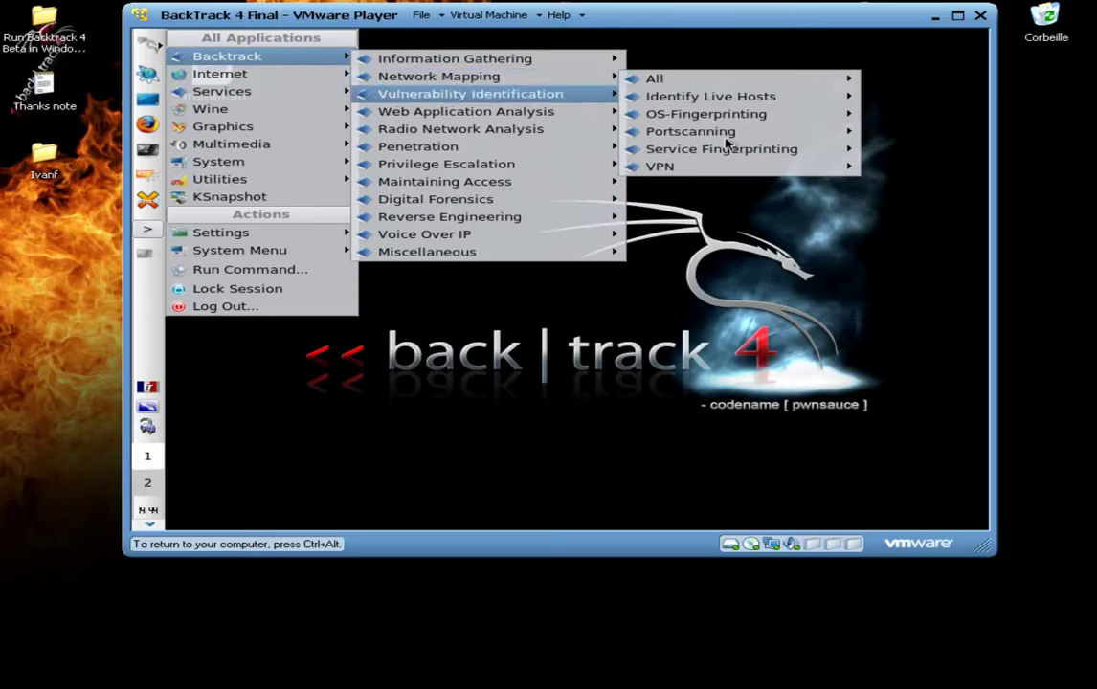
left_click(874, 387)
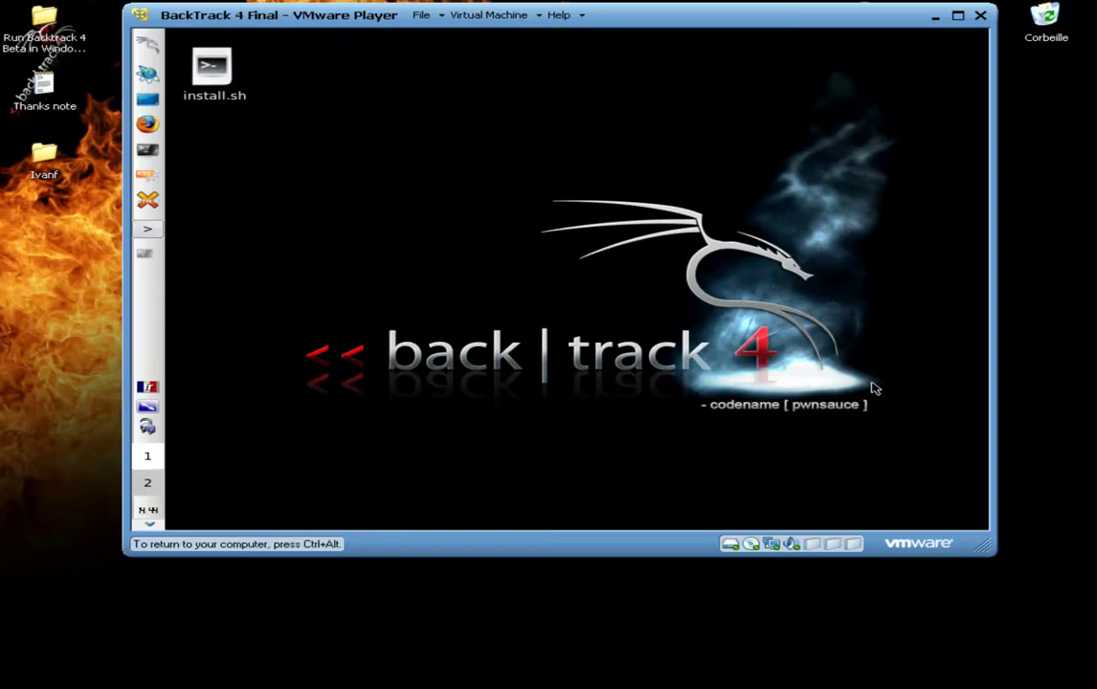
Step: Release input from the virtual machine, power off BackTrack 4 Final and minimize the VMware Player window
key("ctrl+alt")
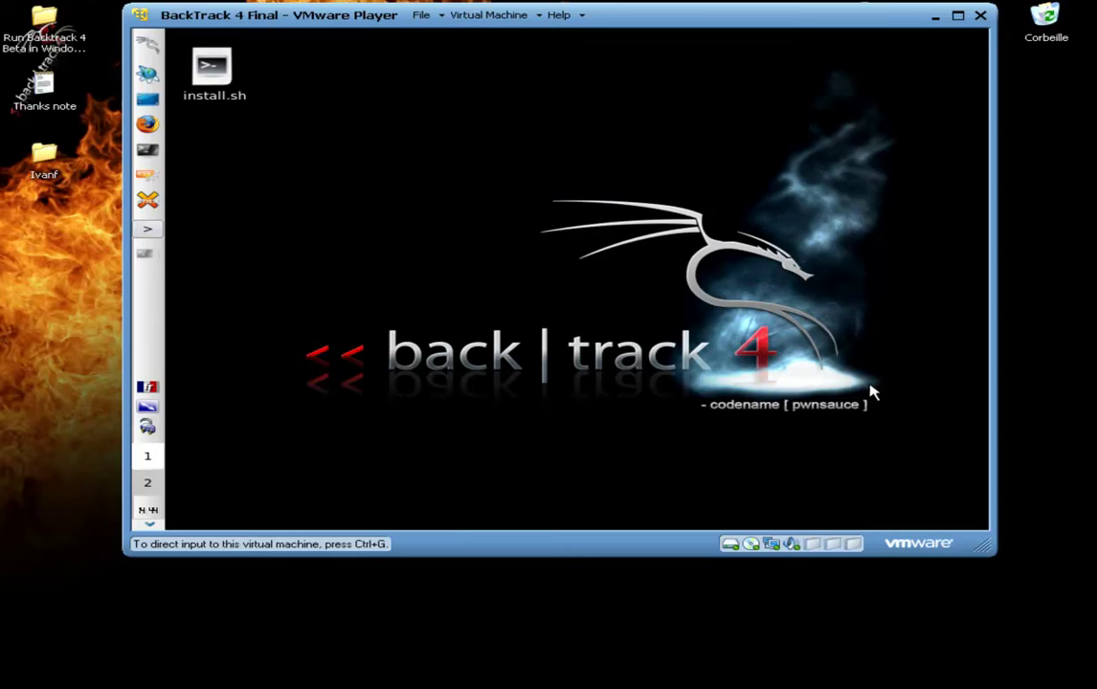
left_click(490, 16)
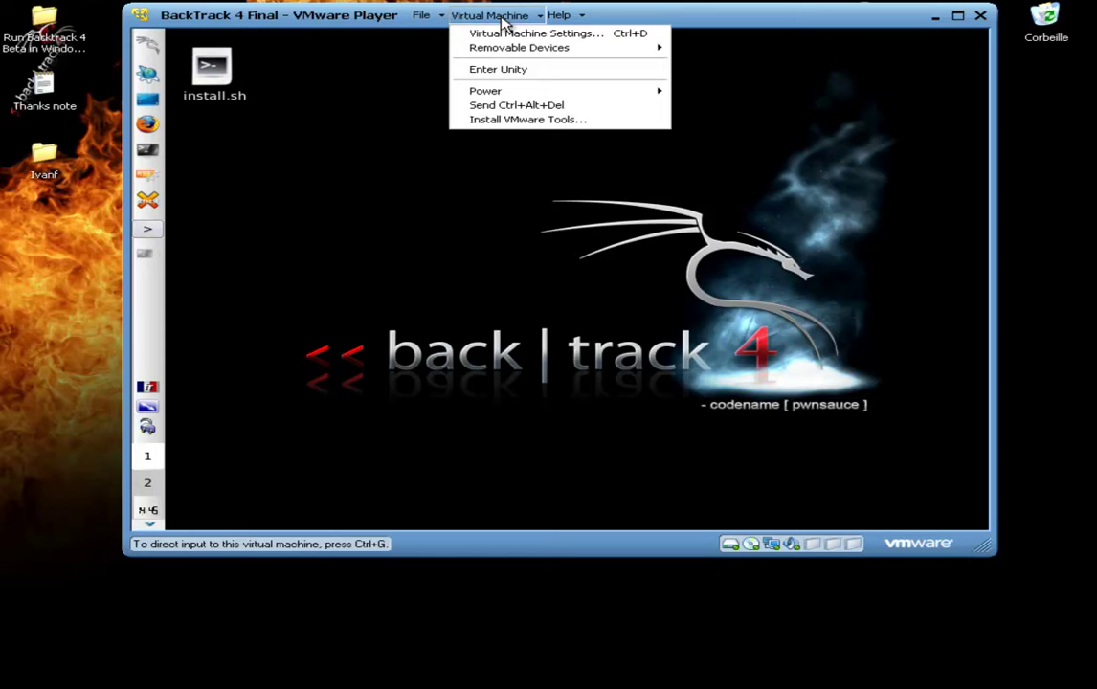
mouse_move(499, 92)
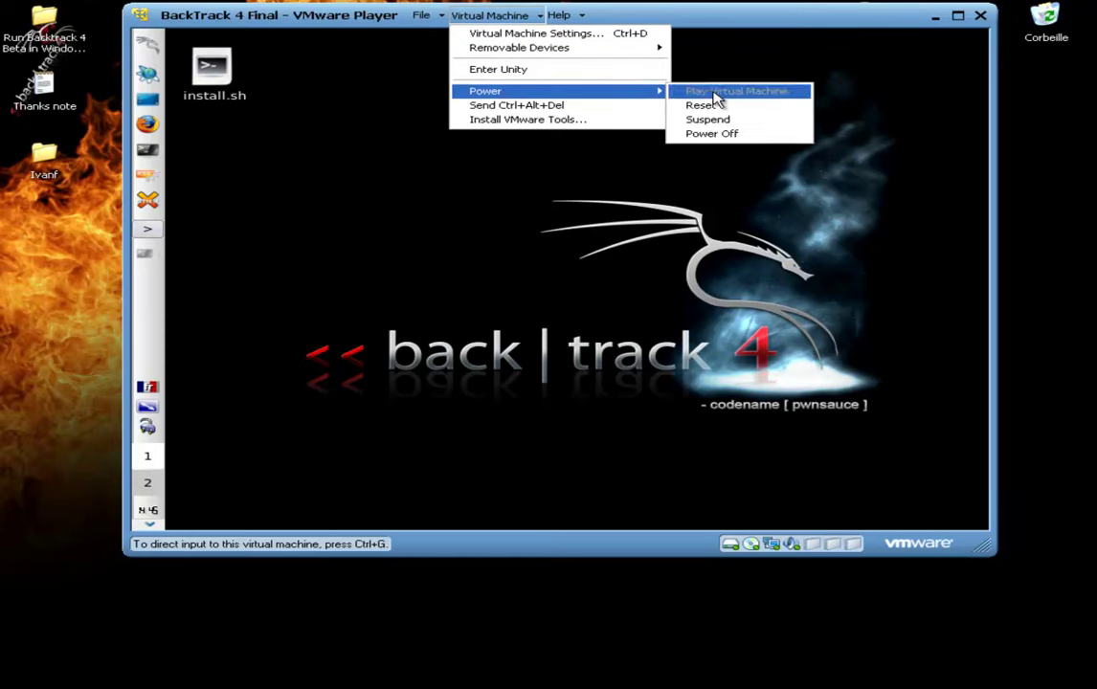
left_click(737, 134)
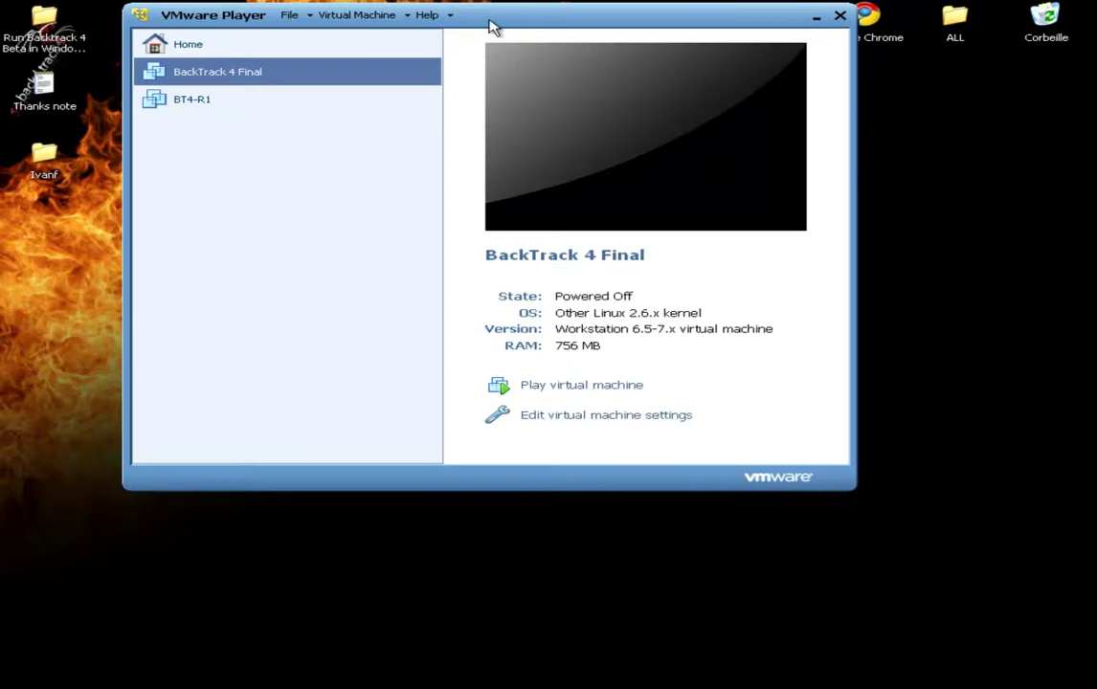
left_click_drag(490, 25, 544, 24)
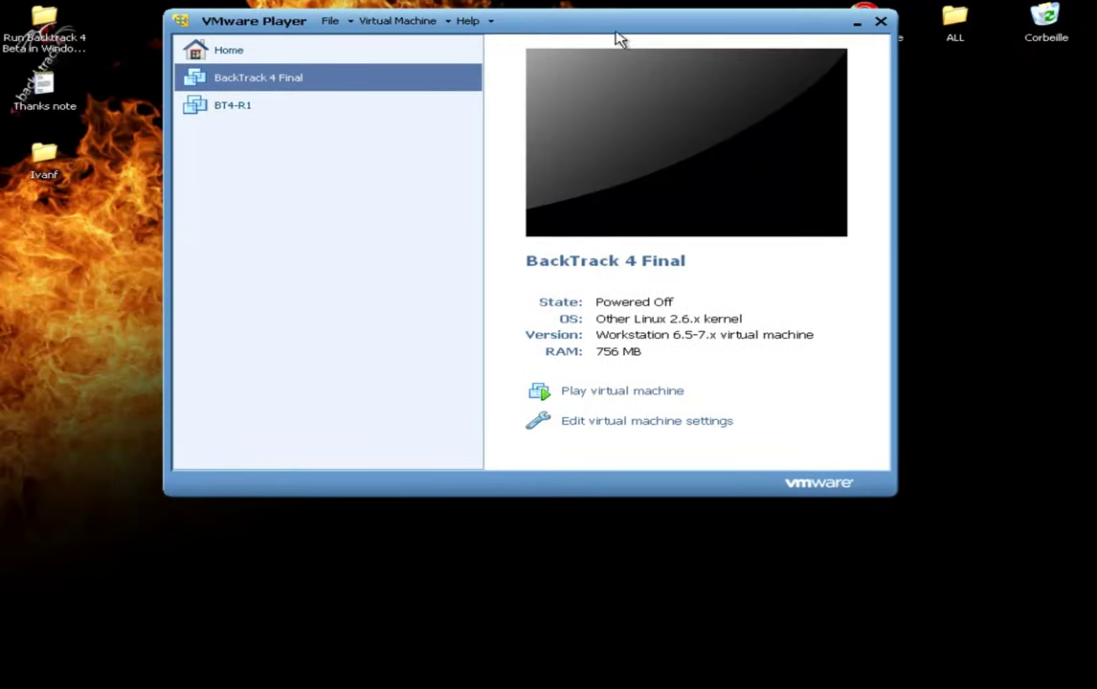
left_click(859, 23)
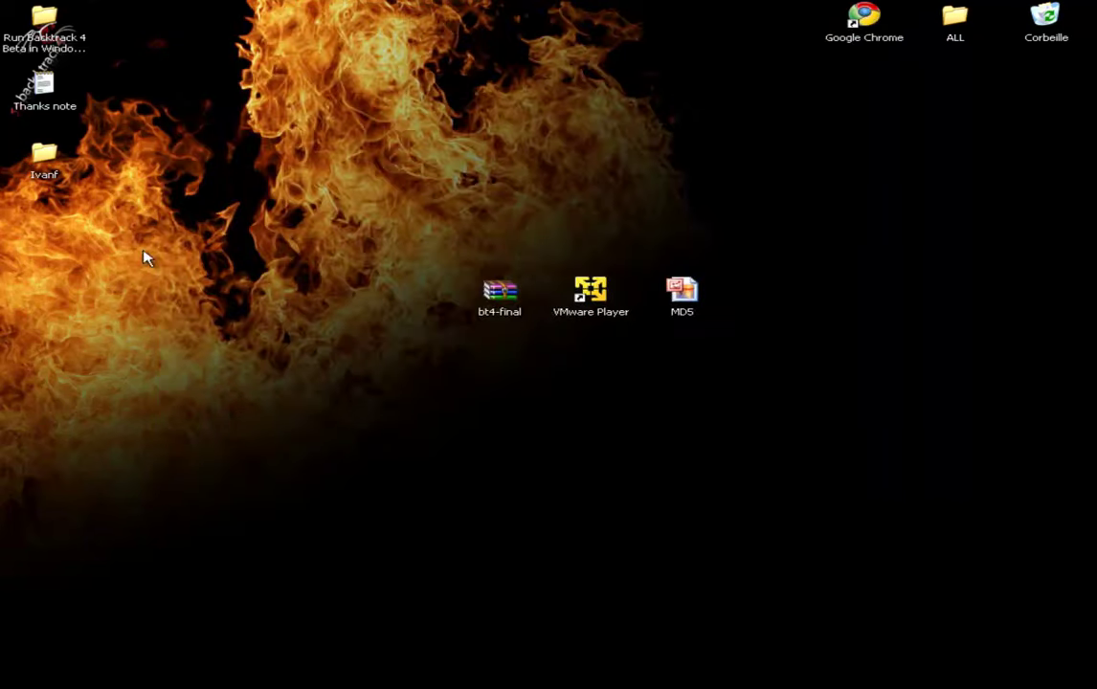
Step: Open the Thanks note file from the Windows desktop in Notepad++
right_click(40, 85)
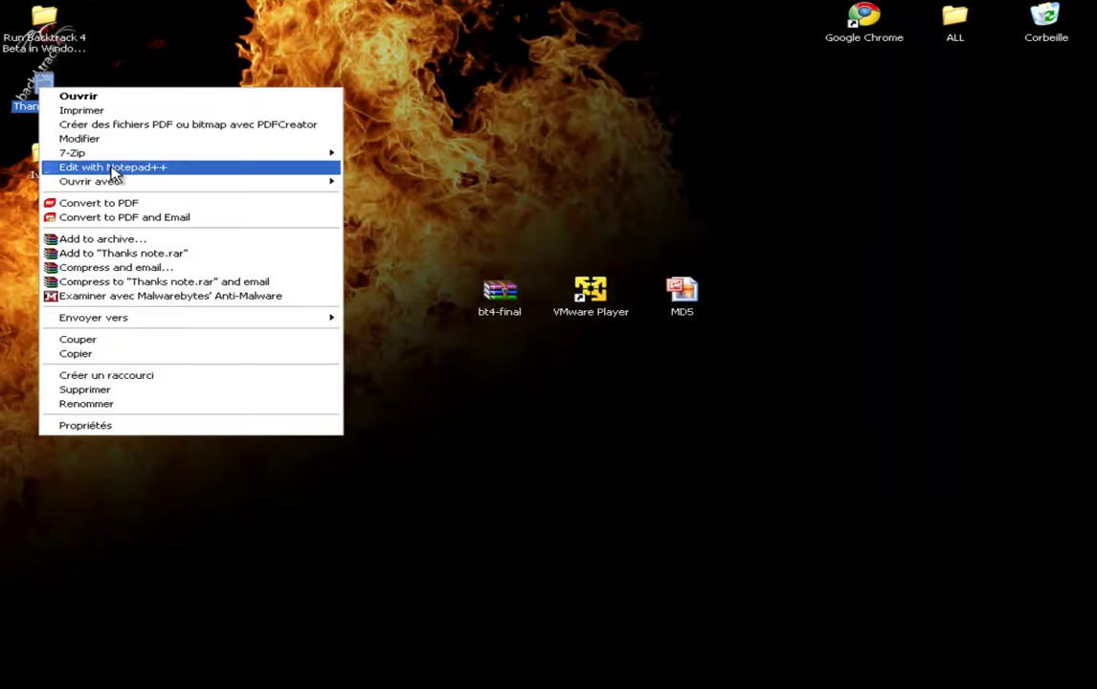
left_click(107, 167)
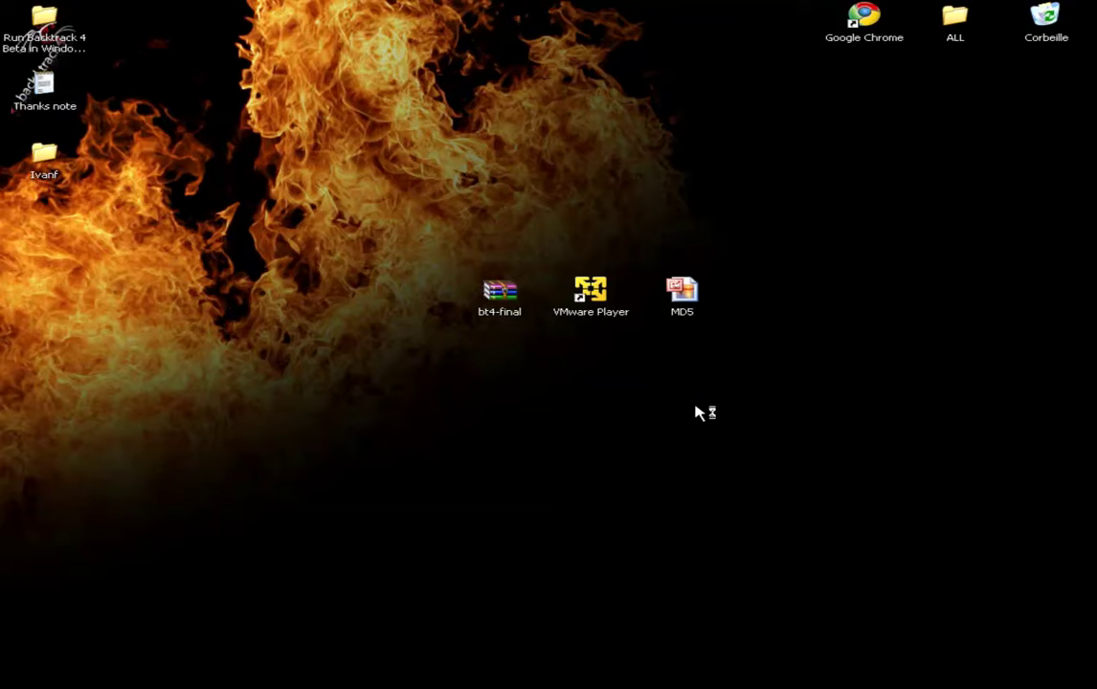